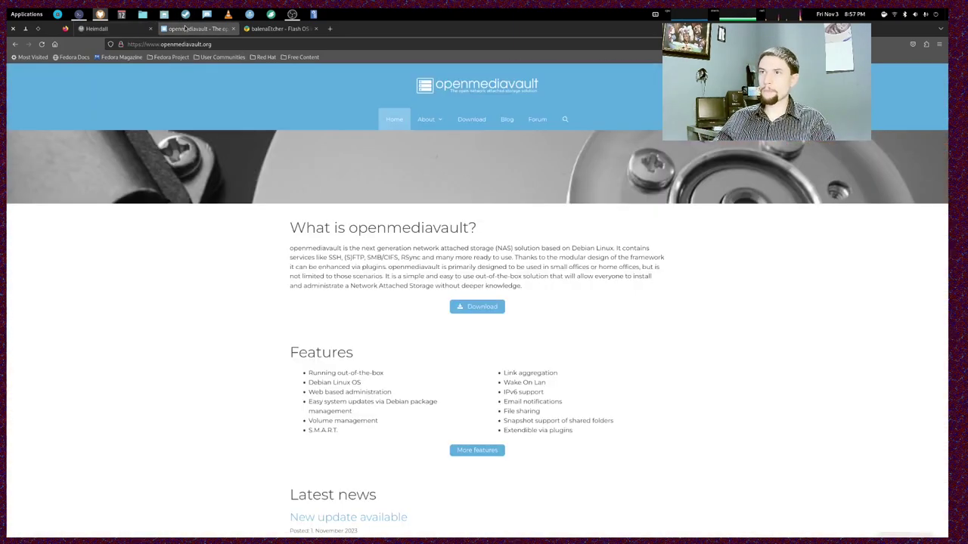
- Look over the openmediavault homepage tab, then switch to the balenaEtcher – Flash OS tab
{"action": "left_click", "coordinate": [195, 28]}
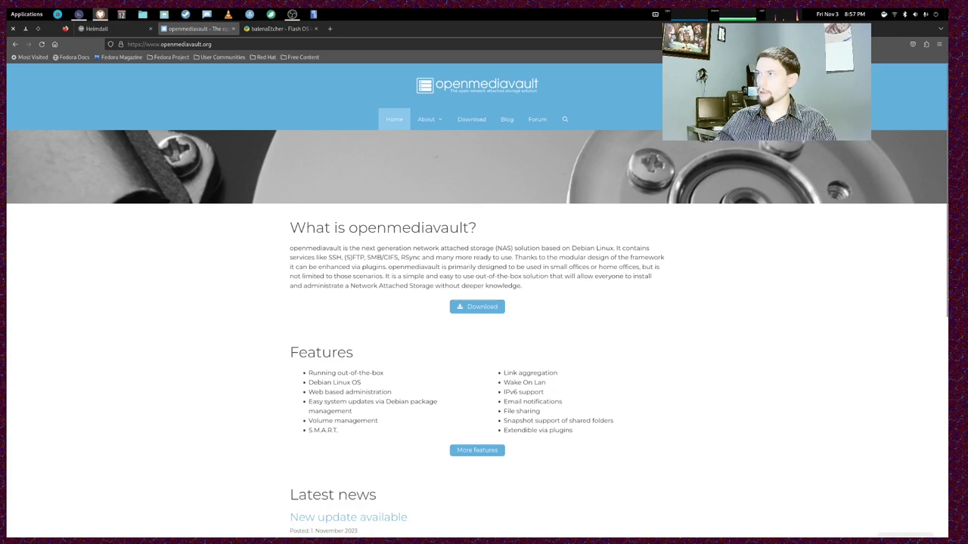
{"action": "left_click", "coordinate": [288, 30]}
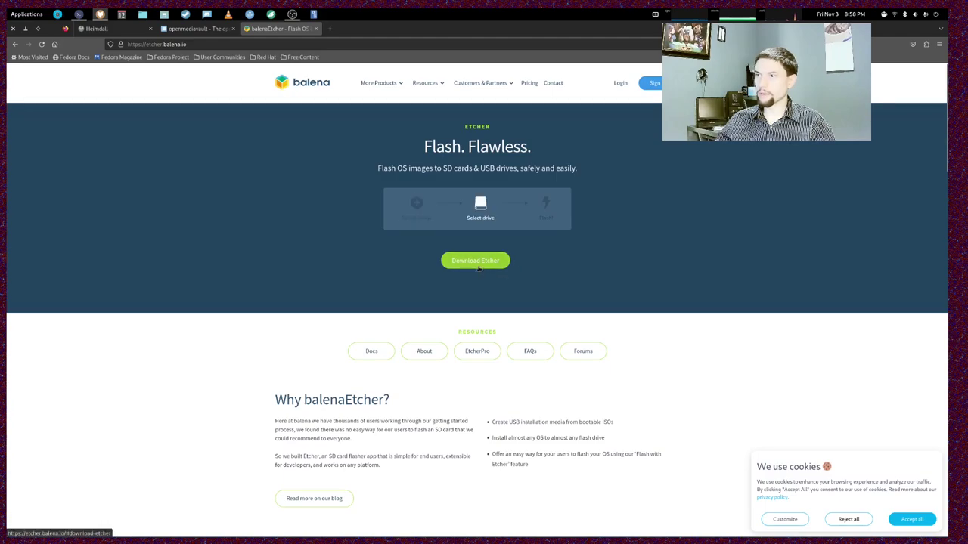
- Launch balenaEtcher from the desktop application search
{"action": "key", "text": "ctrl+alt+d"}
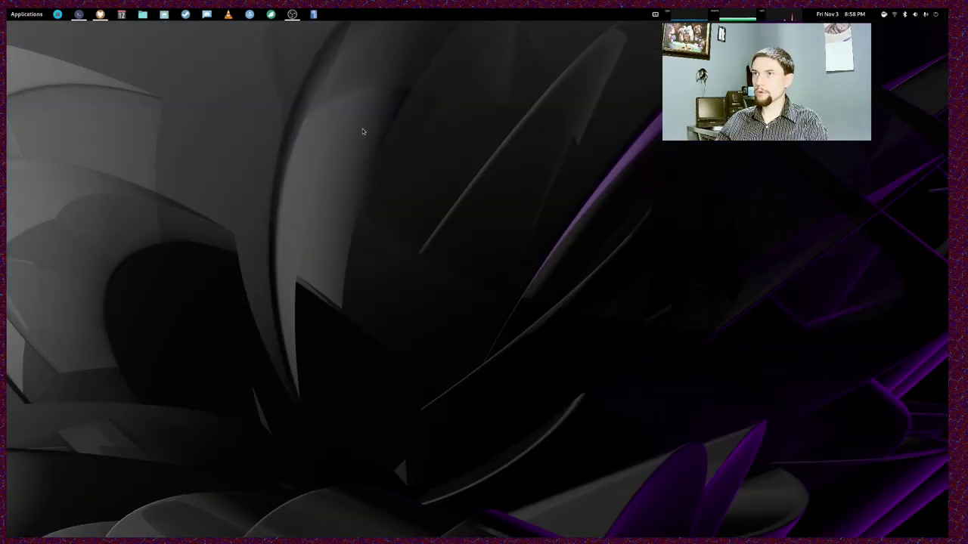
{"action": "key", "text": "super"}
{"action": "type", "text": "bal"}
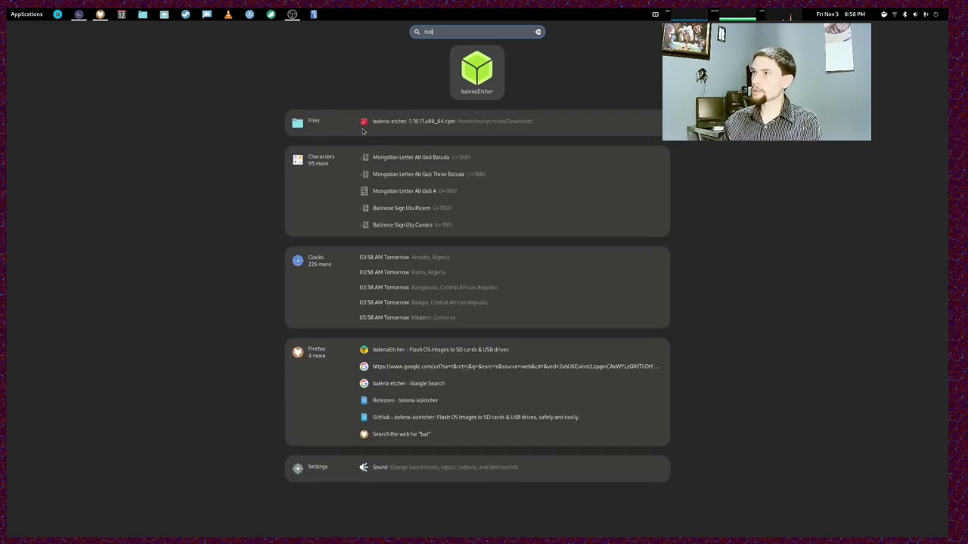
{"action": "key", "text": "Return"}
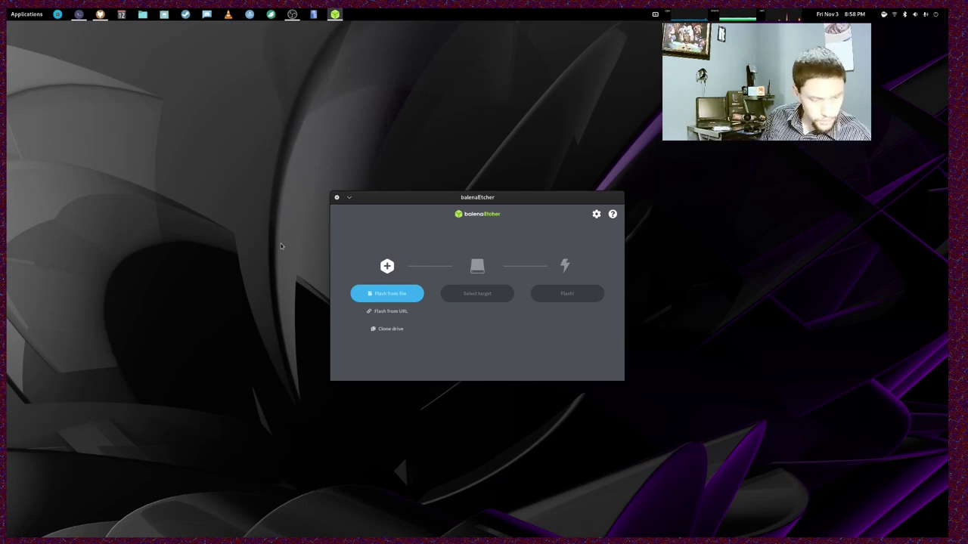
- Load openmediavault_6.5.0-amd64.iso as the image to flash
{"action": "left_click", "coordinate": [388, 293]}
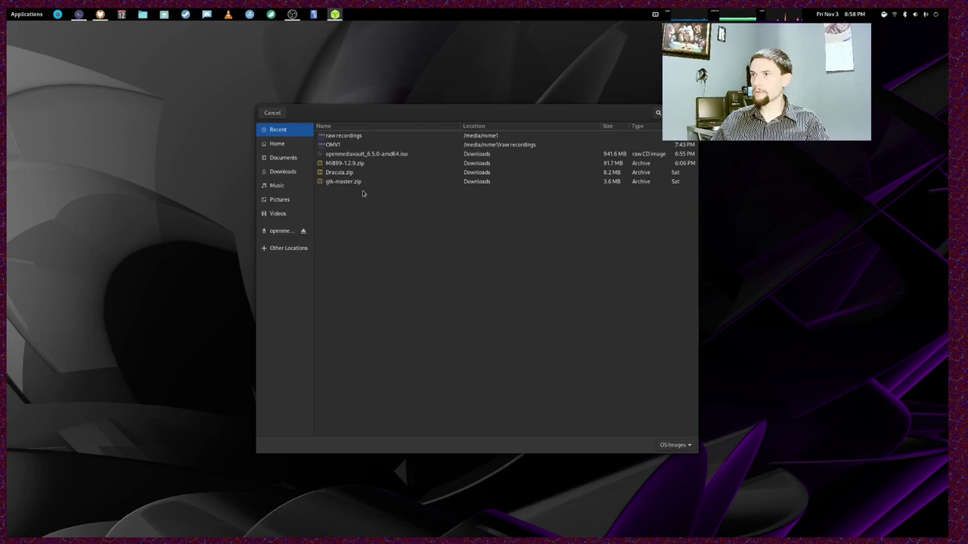
{"action": "left_click", "coordinate": [354, 156]}
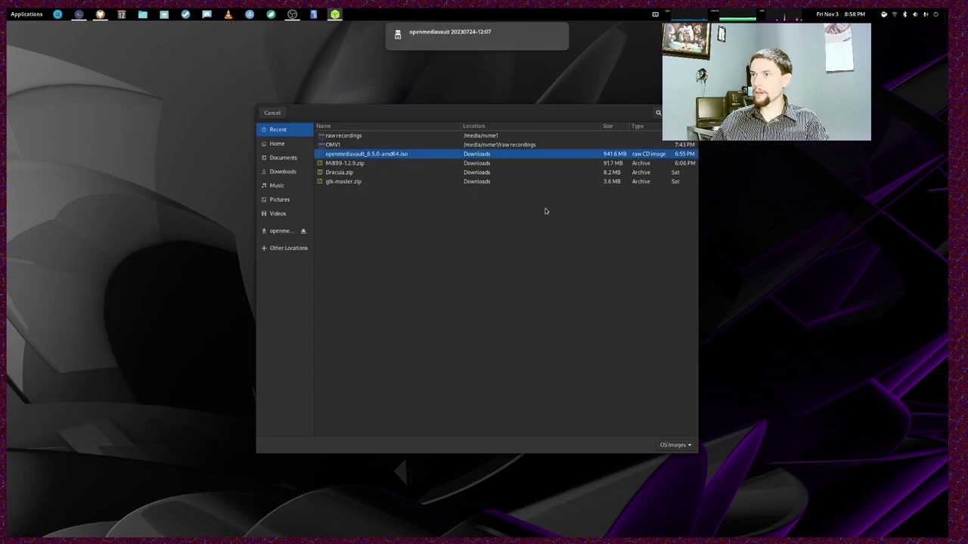
{"action": "key", "text": "Return"}
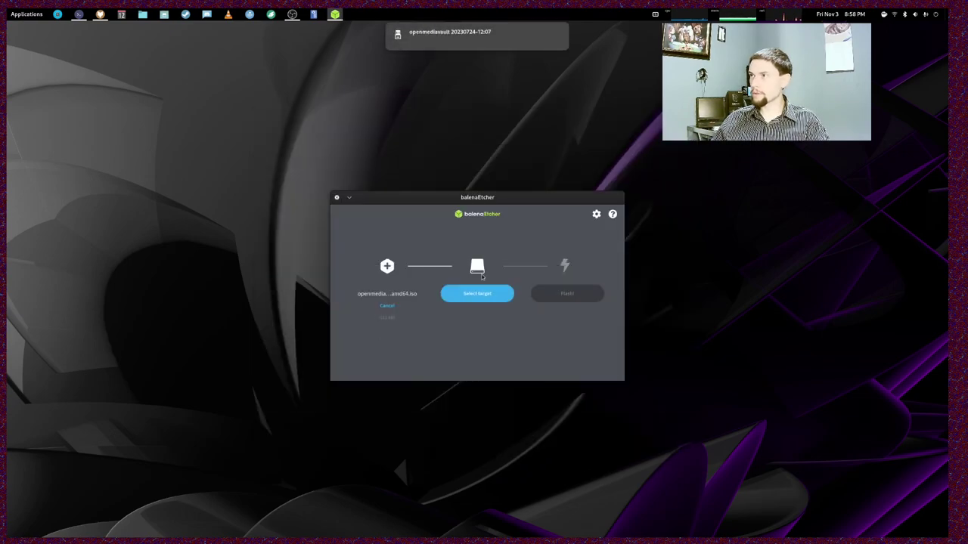
- Select the 16 GB openmediavault USB drive at /dev/sdd as the target
{"action": "left_click", "coordinate": [479, 295]}
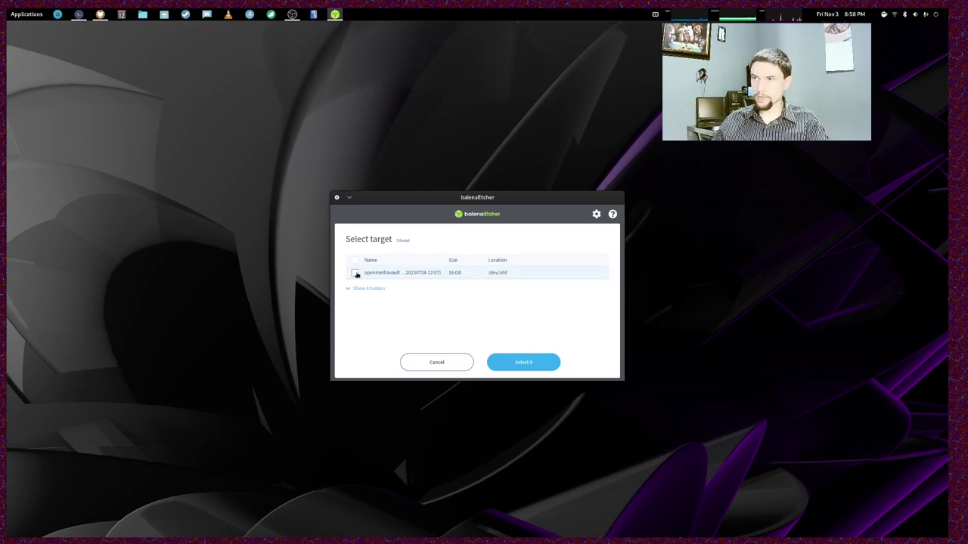
{"action": "left_click", "coordinate": [355, 273]}
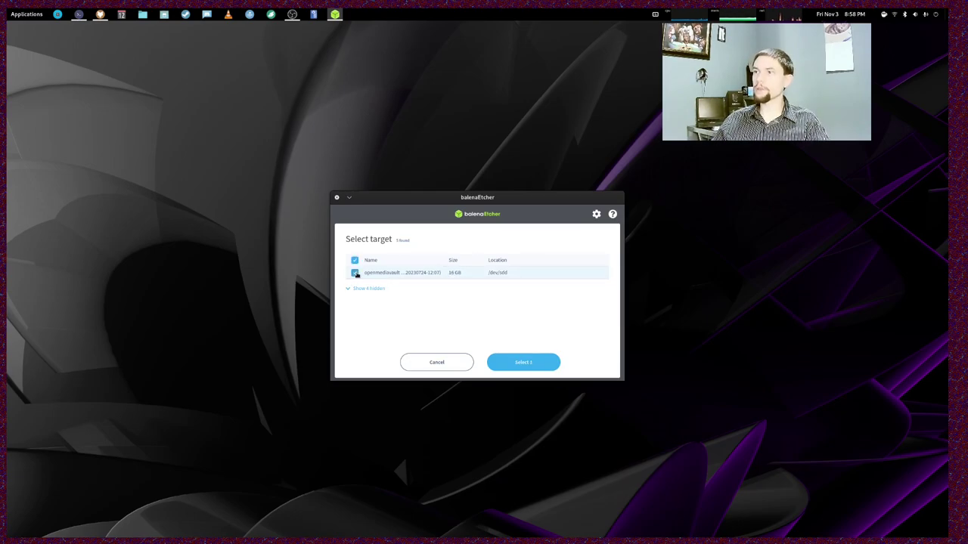
{"action": "left_click", "coordinate": [536, 363]}
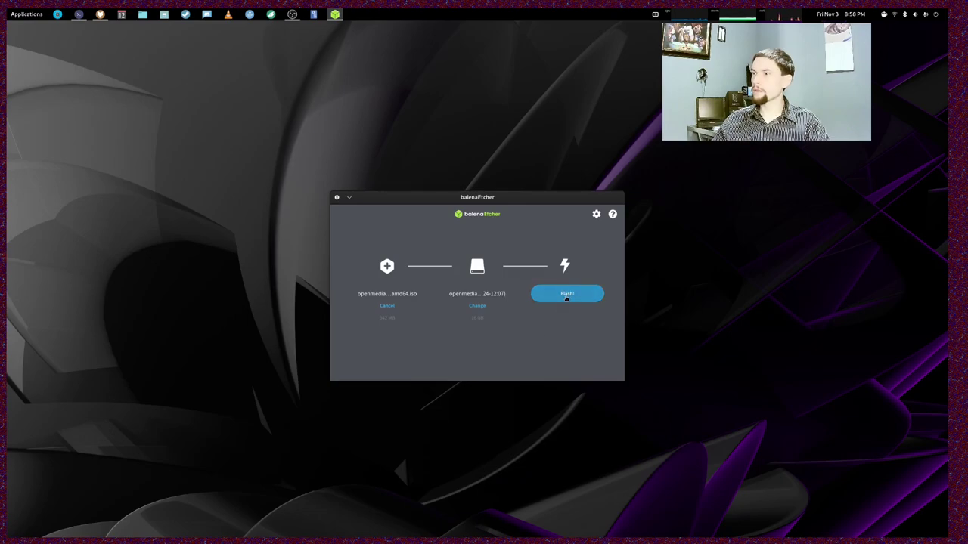
- Start flashing and authorise it with the account password, writing the ISO until Flash Completed
{"action": "left_click", "coordinate": [567, 295]}
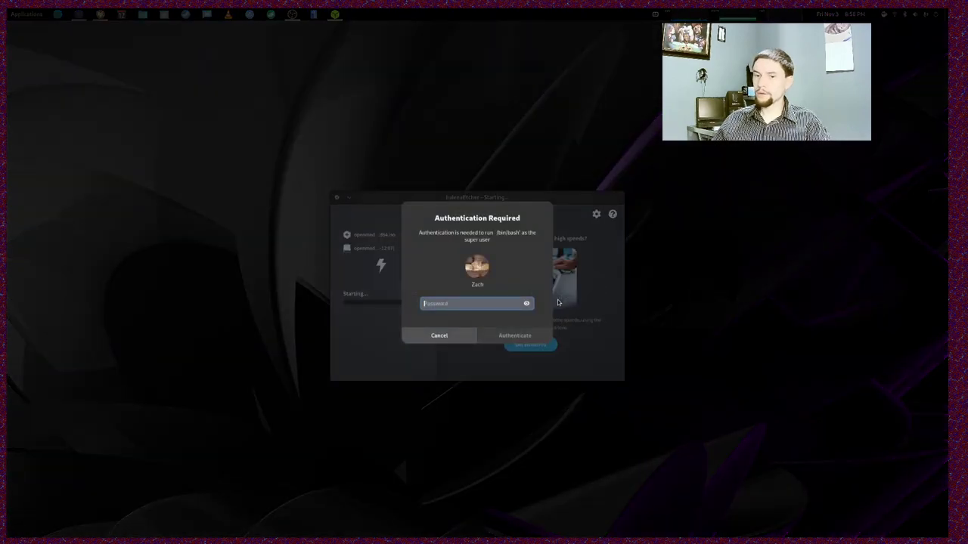
{"action": "type", "text": "••"}
{"action": "key", "text": "BackSpace"}
{"action": "key", "text": "BackSpace"}
{"action": "key", "text": "BackSpace"}
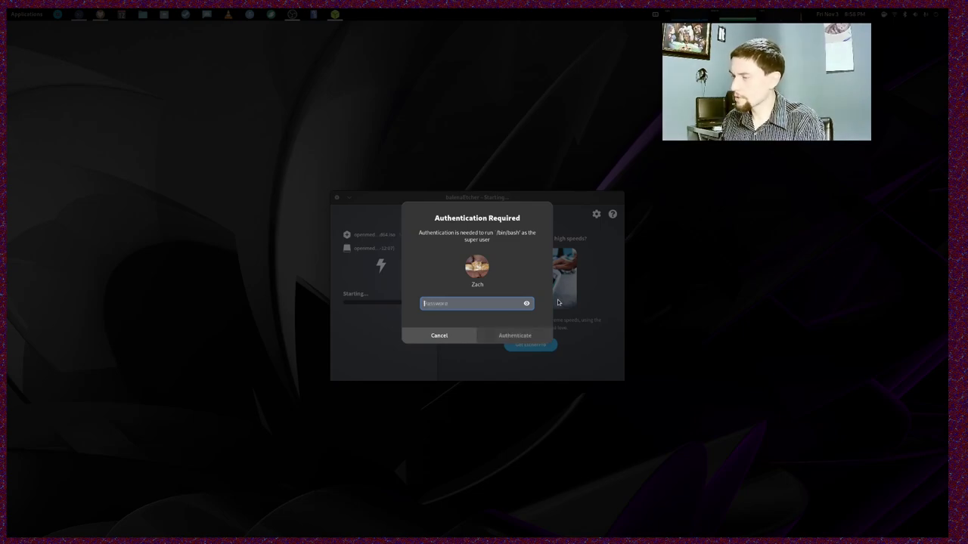
{"action": "type", "text": "•••••••"}
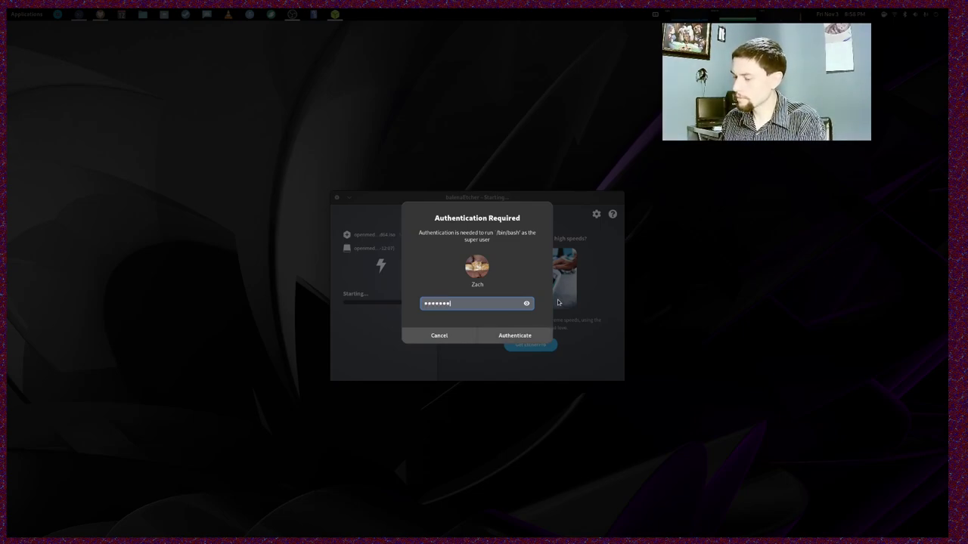
{"action": "type", "text": "••••••"}
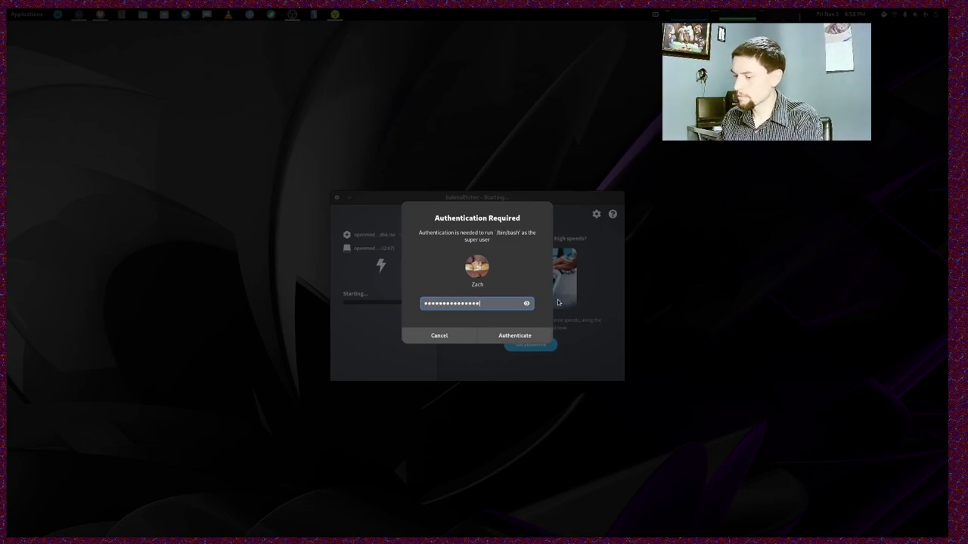
{"action": "key", "text": "Return"}
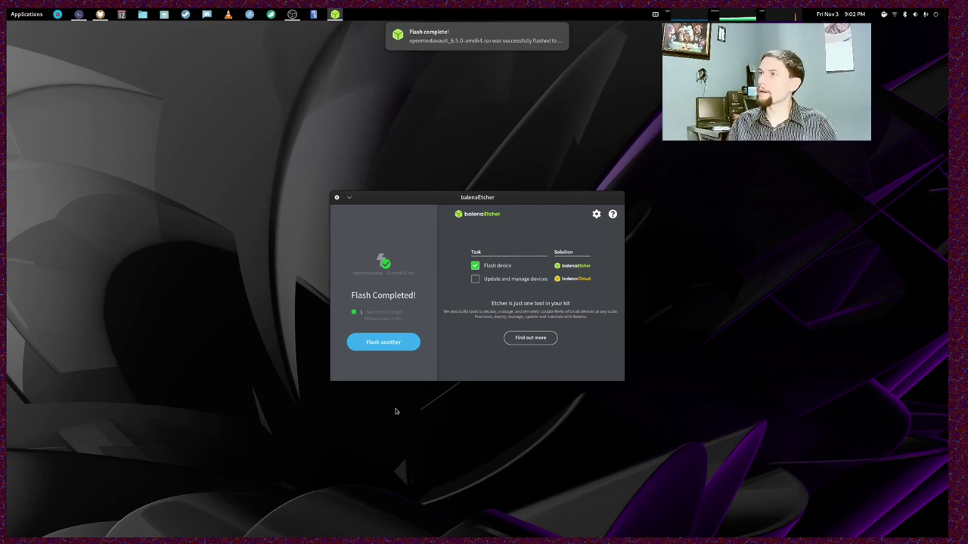
- Dismiss the Flash complete! notification and bring the OBS window forward
{"action": "mouse_move", "coordinate": [511, 44]}
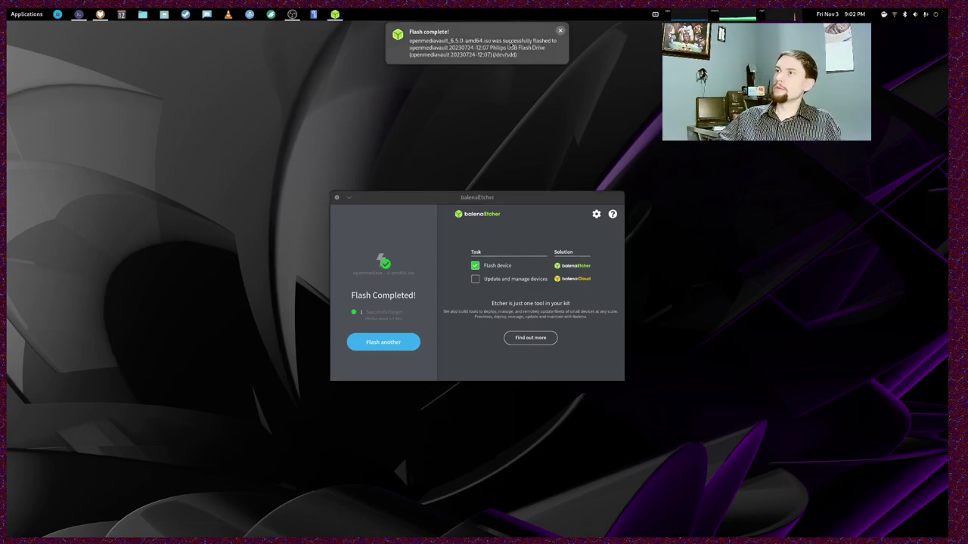
{"action": "left_click", "coordinate": [559, 31]}
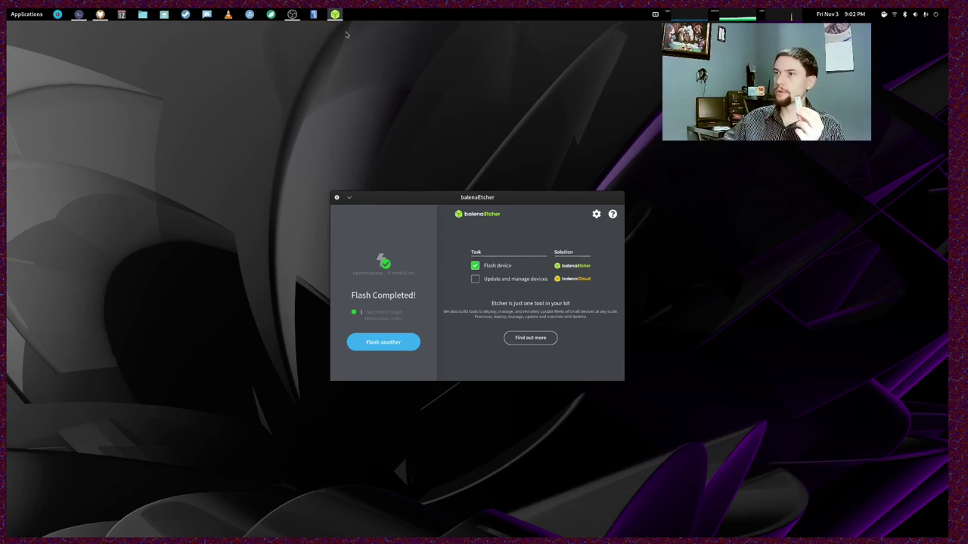
{"action": "left_click", "coordinate": [292, 14]}
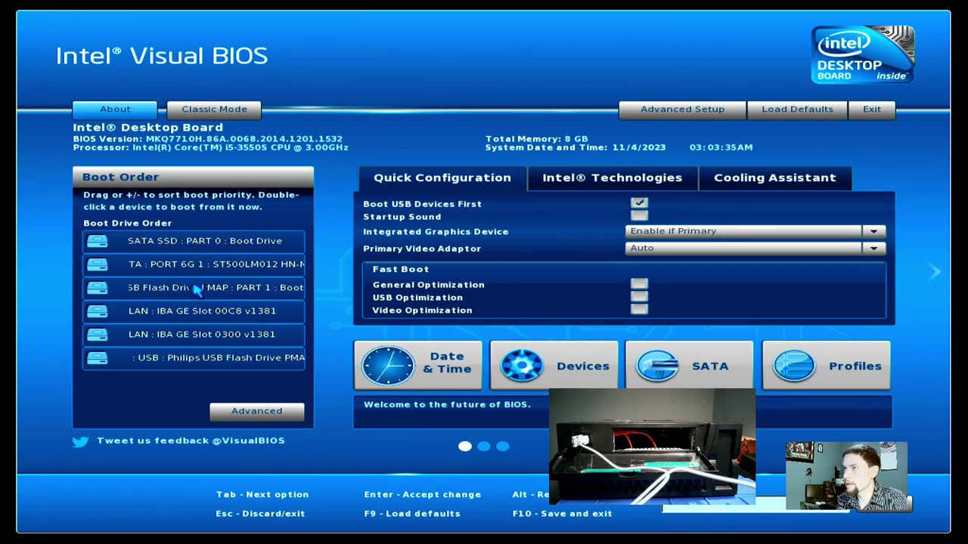
- Boot from the USB Philips drive in the Boot Order list, confirming with Y
{"action": "double_click", "coordinate": [196, 291]}
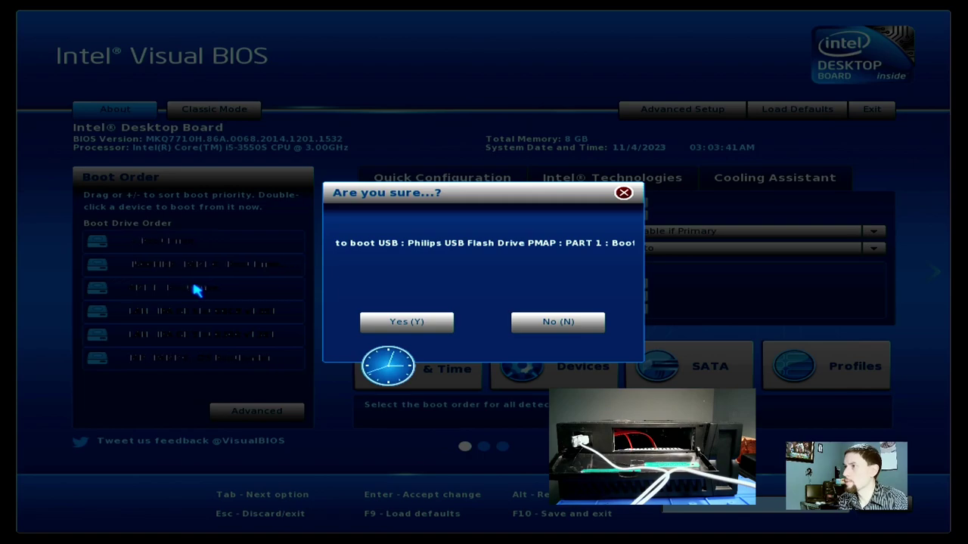
{"action": "key", "text": "y"}
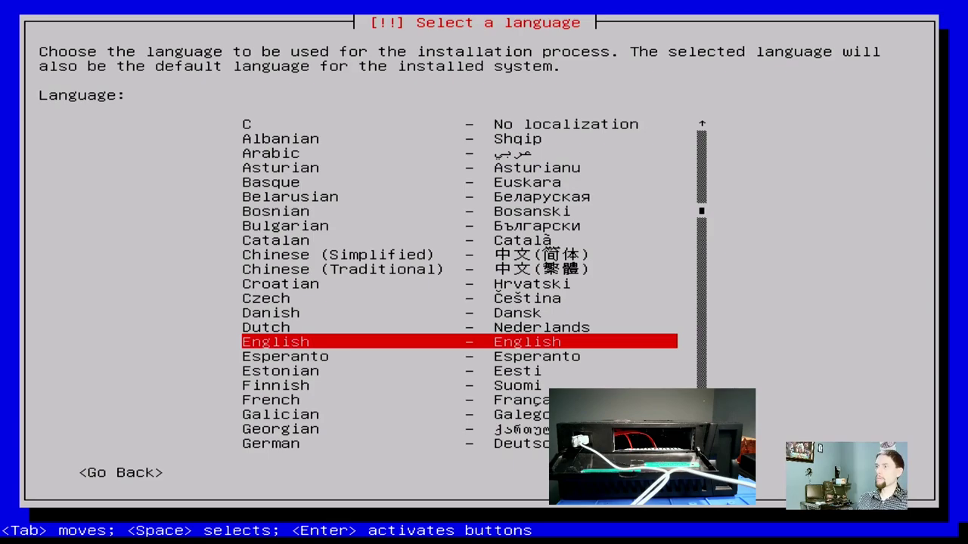
- Start the installation with English as the installer language
{"action": "key", "text": "Return"}
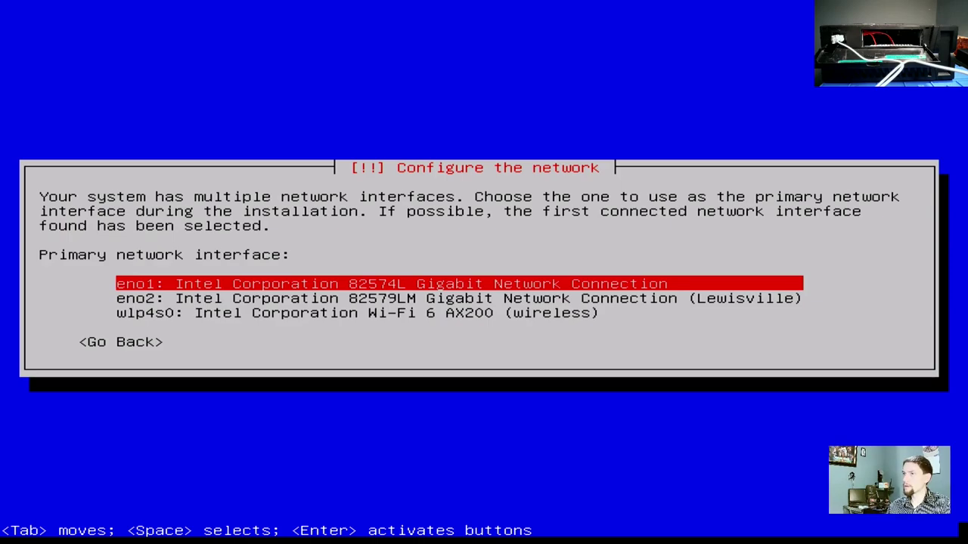
- Use eno1 as the primary network interface
{"action": "key", "text": "Return"}
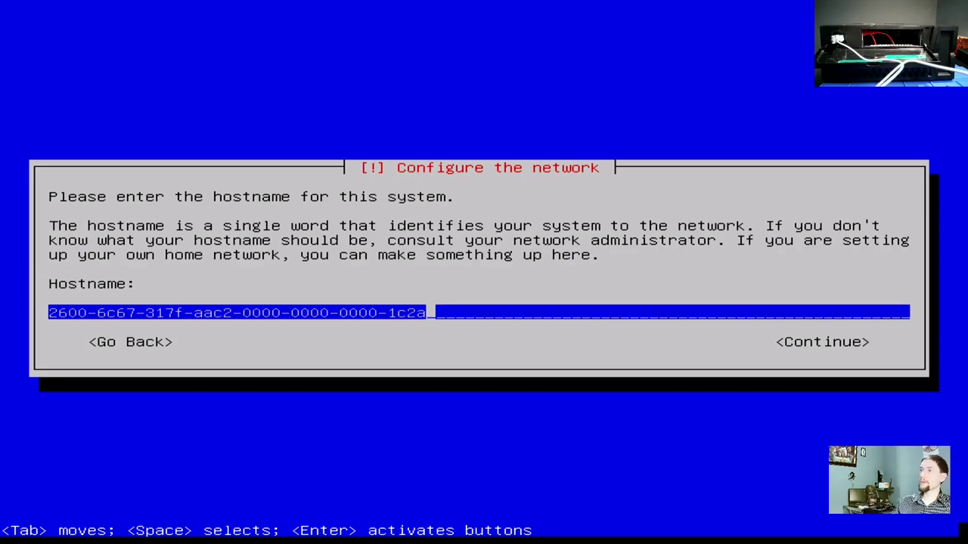
- Replace the default hostname with openmediavaultdemo and continue
{"action": "key", "text": "BackSpace"}
{"action": "key", "text": "BackSpace"}
{"action": "key", "text": "BackSpace"}
{"action": "key", "text": "BackSpace"}
{"action": "key", "text": "BackSpace"}
{"action": "key", "text": "BackSpace"}
{"action": "key", "text": "BackSpace"}
{"action": "key", "text": "BackSpace"}
{"action": "key", "text": "BackSpace"}
{"action": "key", "text": "BackSpace"}
{"action": "key", "text": "BackSpace"}
{"action": "key", "text": "BackSpace"}
{"action": "key", "text": "BackSpace"}
{"action": "key", "text": "BackSpace"}
{"action": "key", "text": "BackSpace"}
{"action": "key", "text": "BackSpace"}
{"action": "key", "text": "BackSpace"}
{"action": "key", "text": "BackSpace"}
{"action": "key", "text": "BackSpace"}
{"action": "key", "text": "BackSpace"}
{"action": "key", "text": "BackSpace"}
{"action": "key", "text": "BackSpace"}
{"action": "key", "text": "BackSpace"}
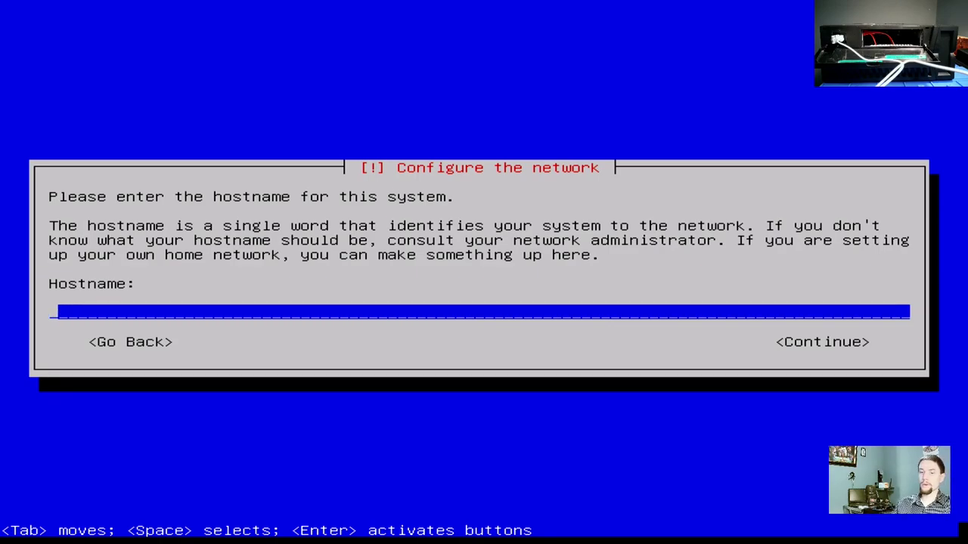
{"action": "type", "text": "ope"}
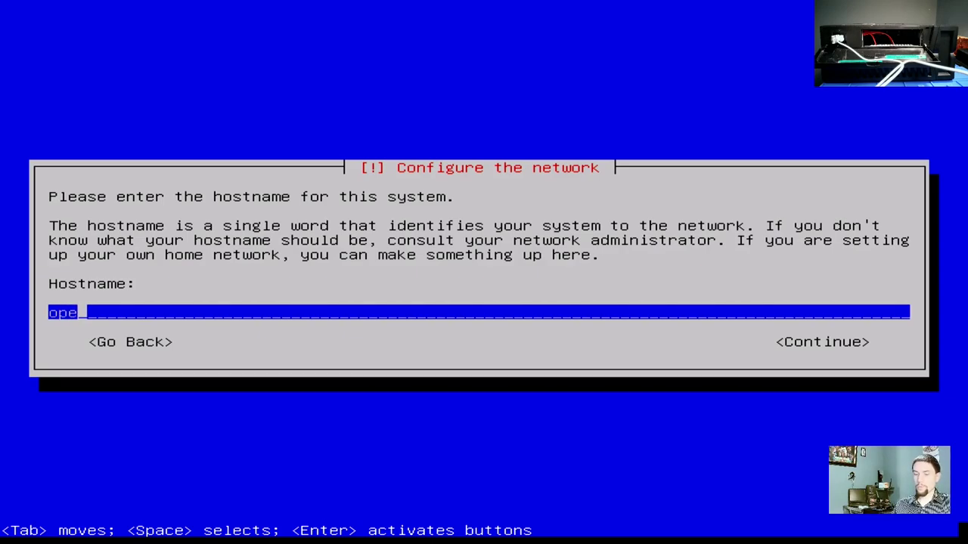
{"action": "type", "text": "nmedia"}
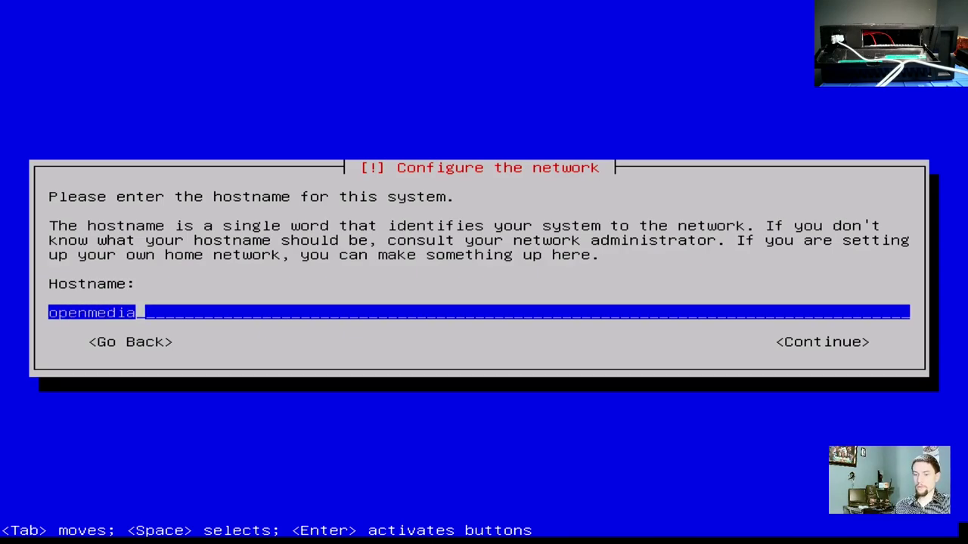
{"action": "type", "text": "vault"}
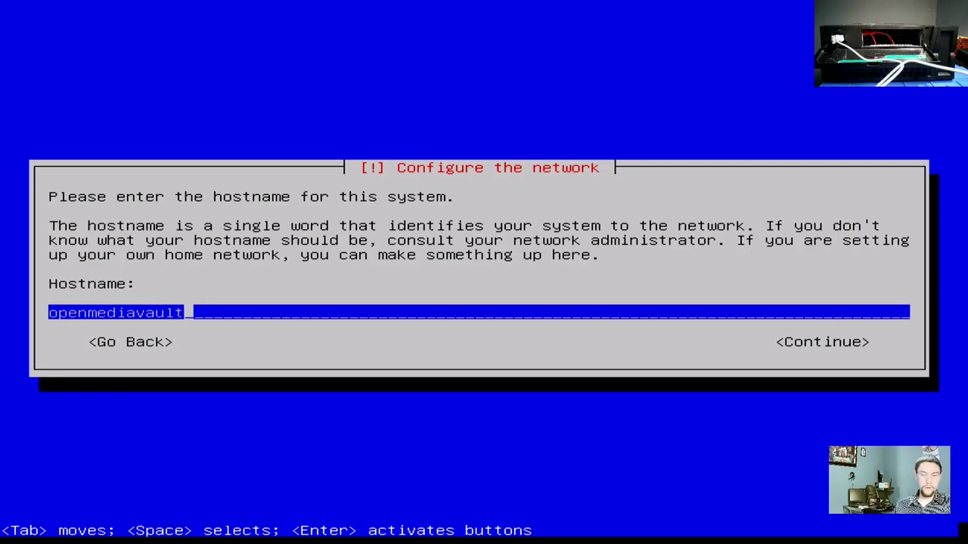
{"action": "type", "text": "demo"}
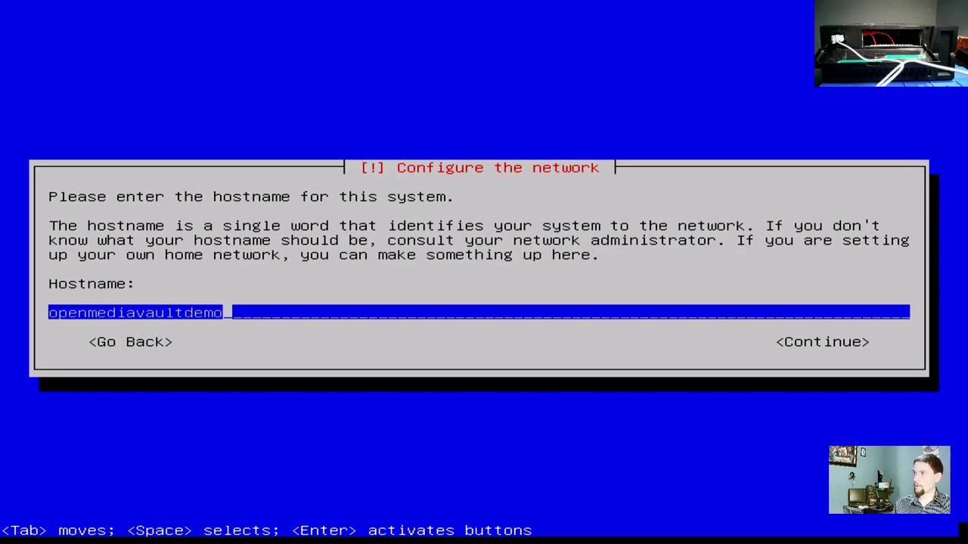
{"action": "key", "text": "Return"}
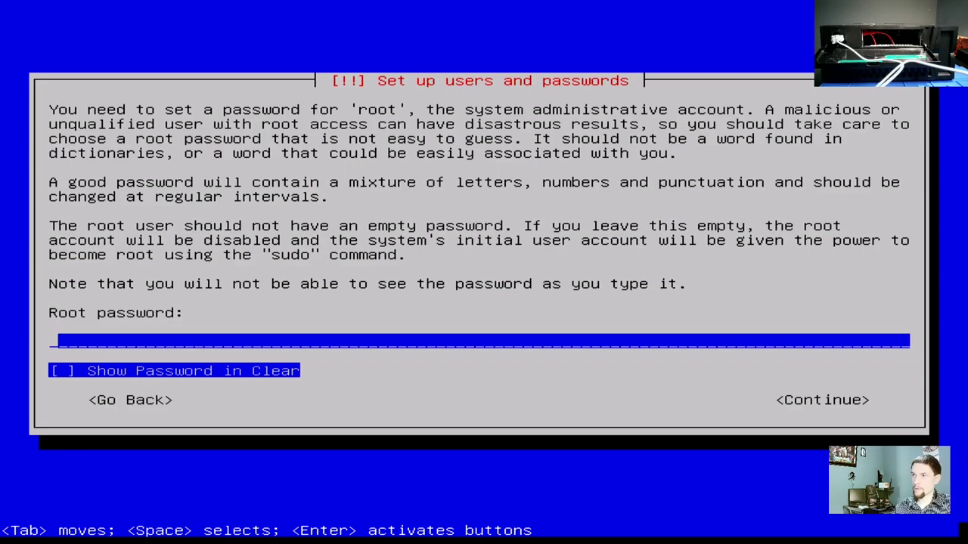
- Submit the root password
{"action": "key", "text": "Return"}
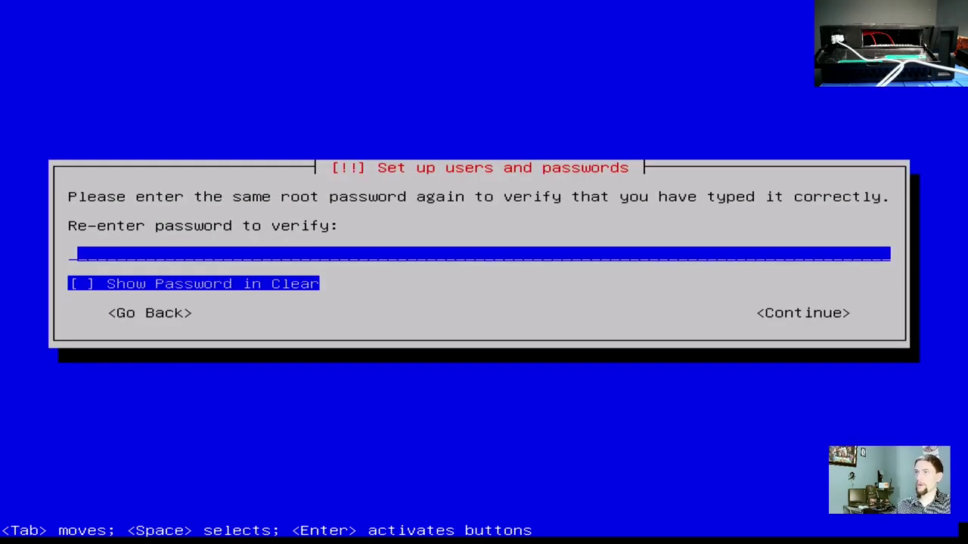
- Confirm the root password, enter the new user's full name and accept the suggested username
{"action": "key", "text": "Return"}
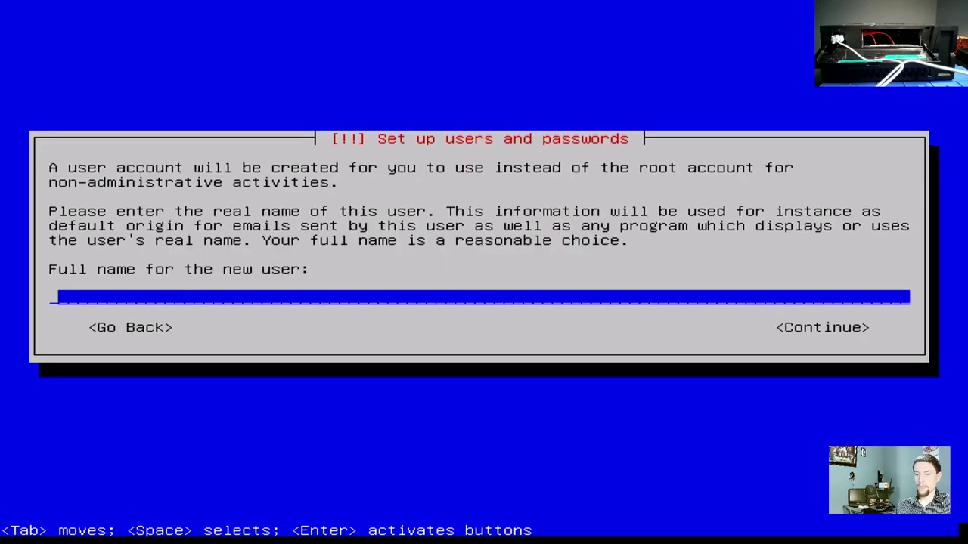
{"action": "type", "text": "zach"}
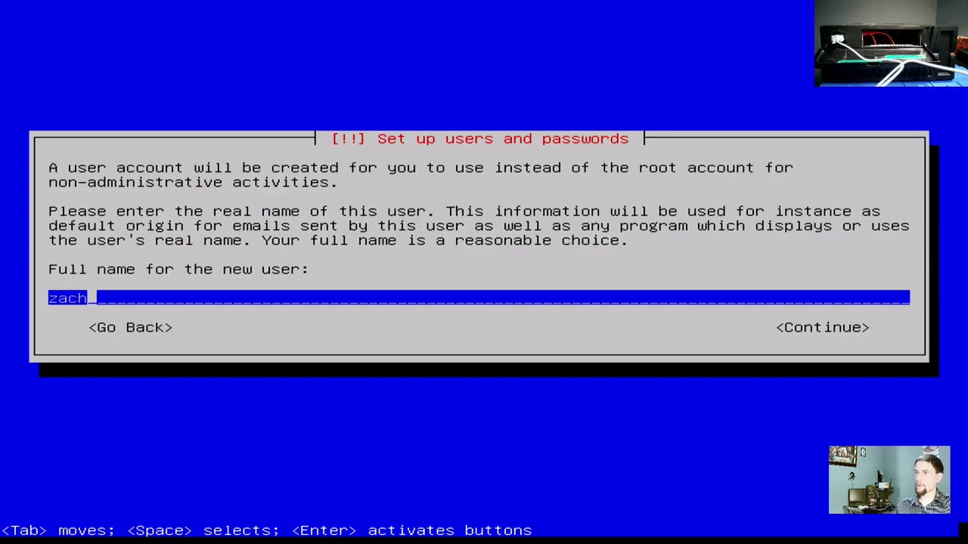
{"action": "key", "text": "Return"}
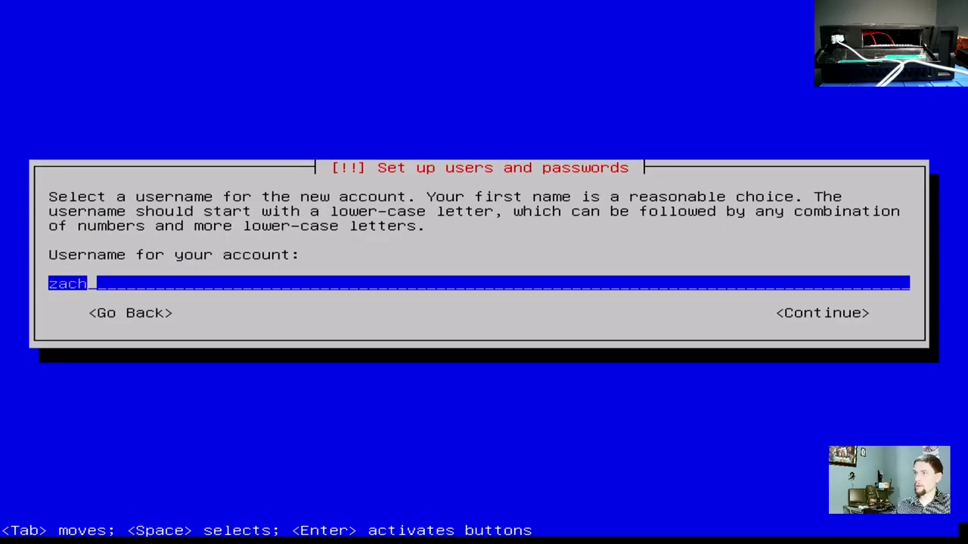
{"action": "key", "text": "Return"}
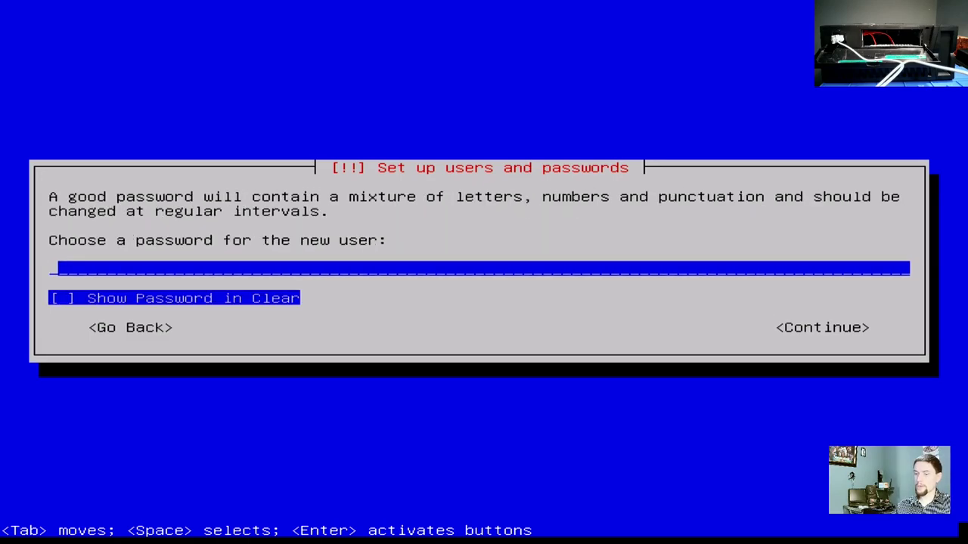
- Set and confirm the new user's password
{"action": "type", "text": "****"}
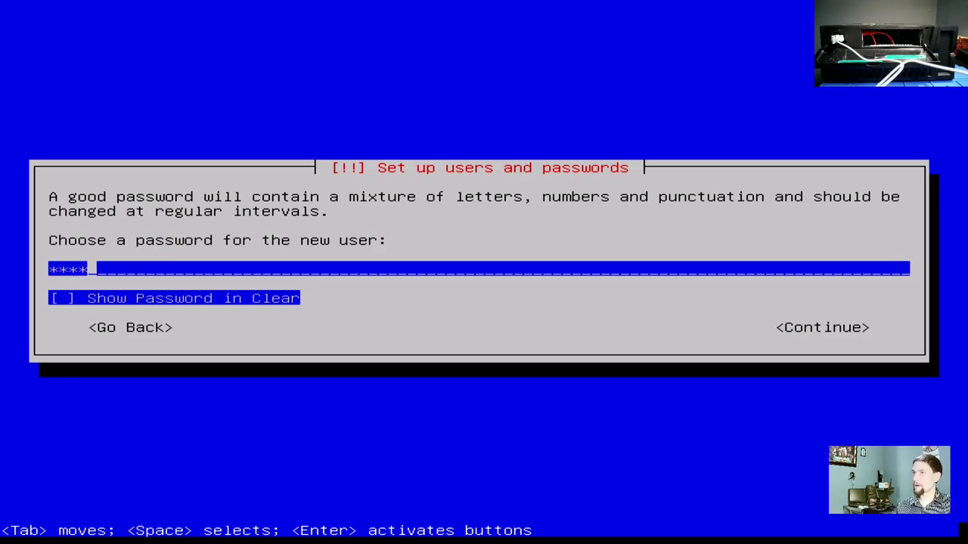
{"action": "key", "text": "Return"}
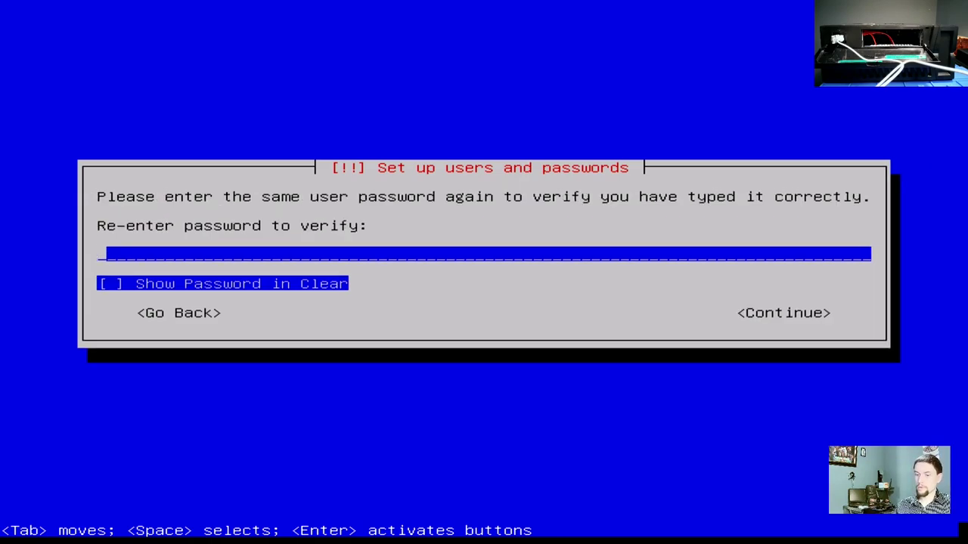
{"action": "type", "text": "****"}
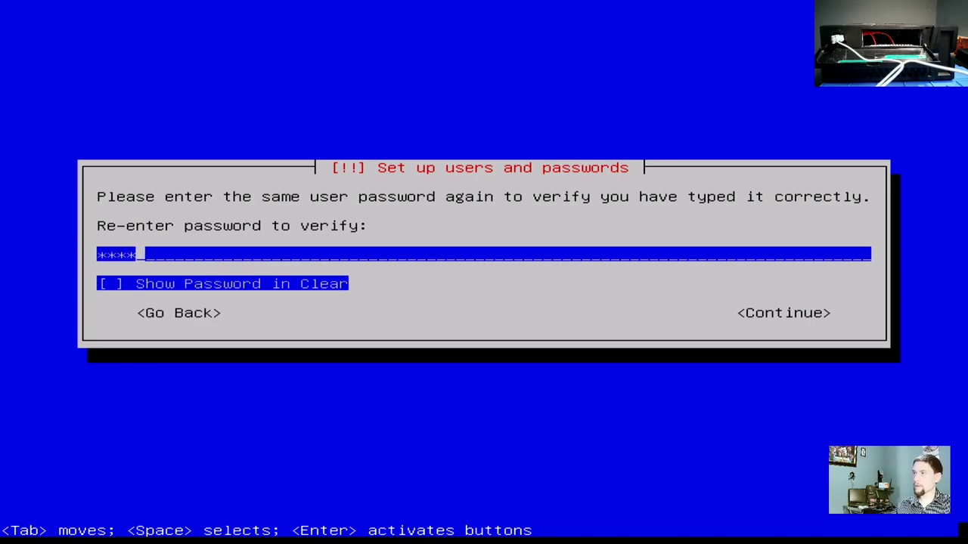
{"action": "key", "text": "Return"}
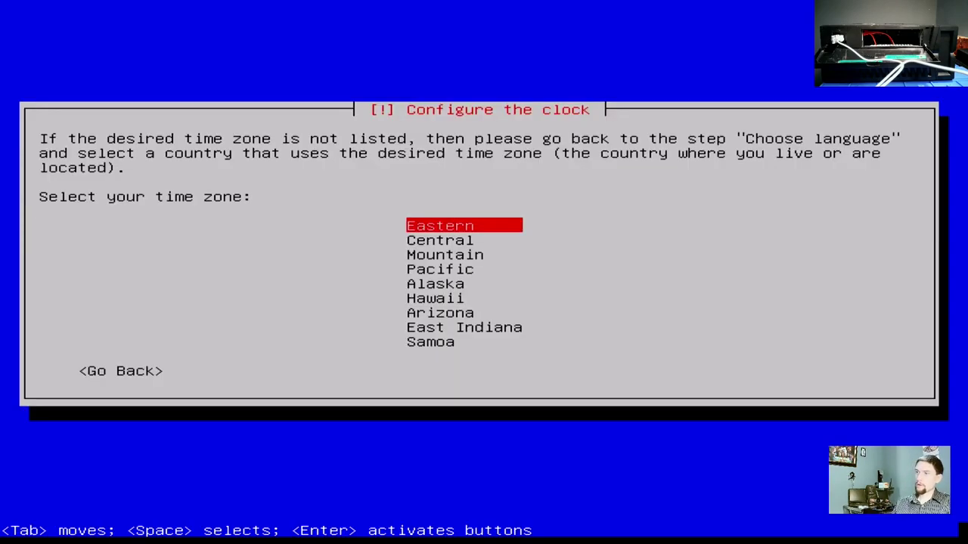
- Choose Mountain as the time zone
{"action": "key", "text": "Down"}
{"action": "key", "text": "Down"}
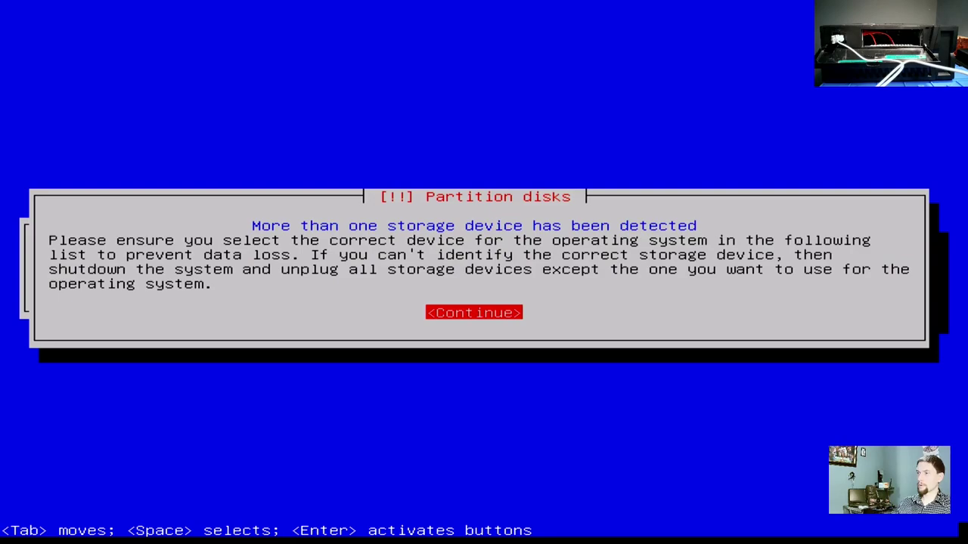
- Pick the 120 GB SATA SSD as the install disk and write its ext4 and swap partitions
{"action": "key", "text": "Return"}
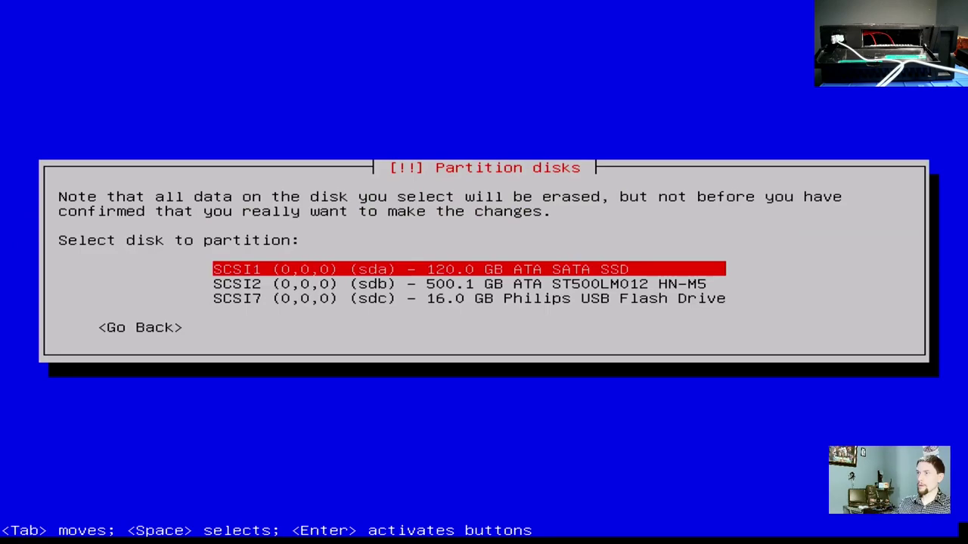
{"action": "key", "text": "Down"}
{"action": "key", "text": "Down"}
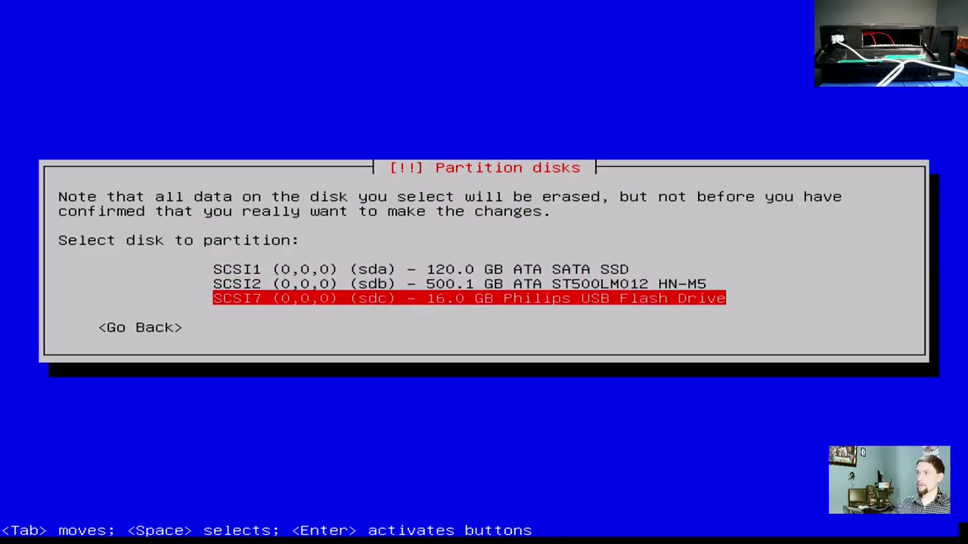
{"action": "key", "text": "Up"}
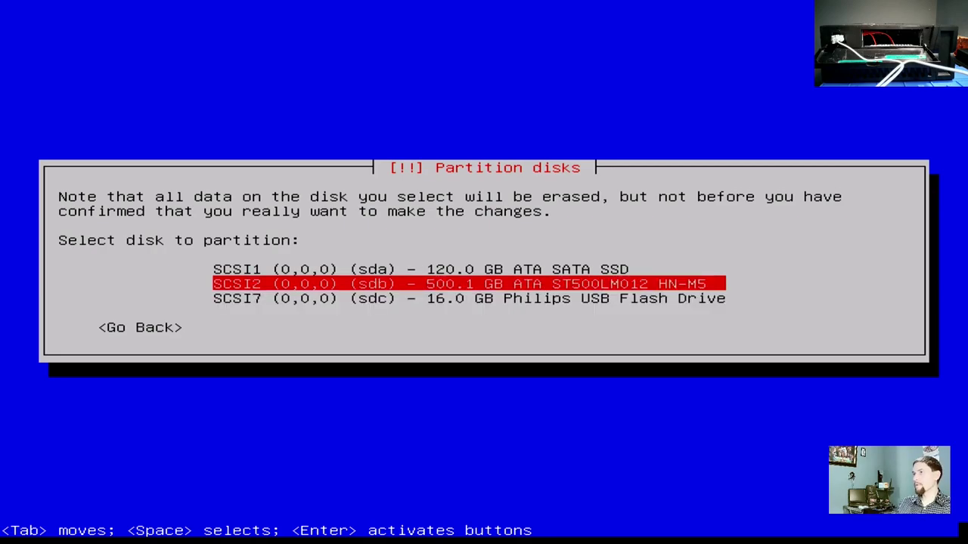
{"action": "key", "text": "Up"}
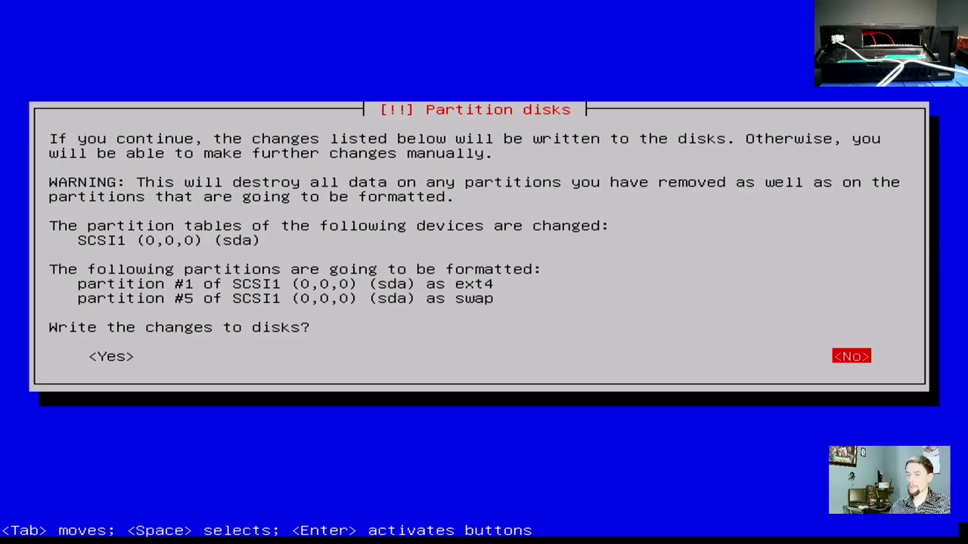
{"action": "key", "text": "Tab"}
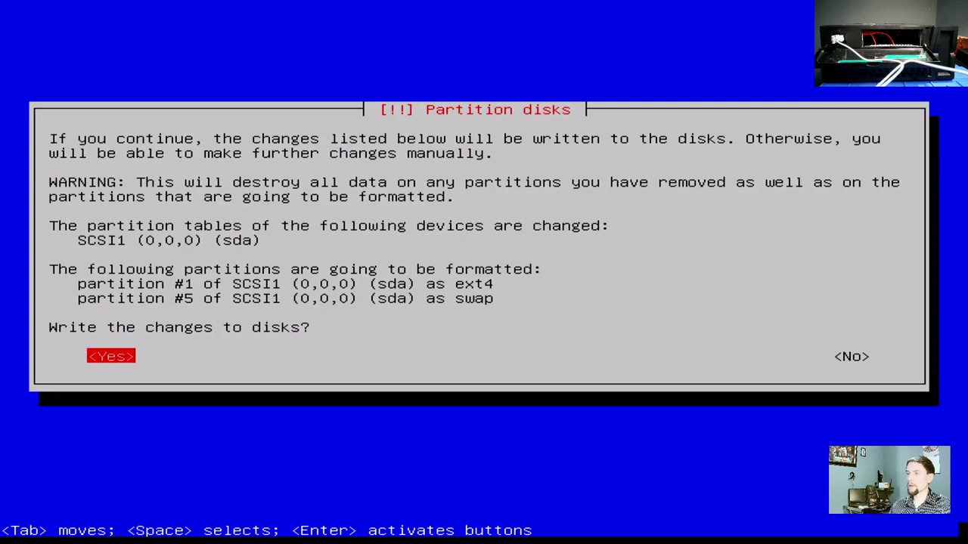
{"action": "key", "text": "Return"}
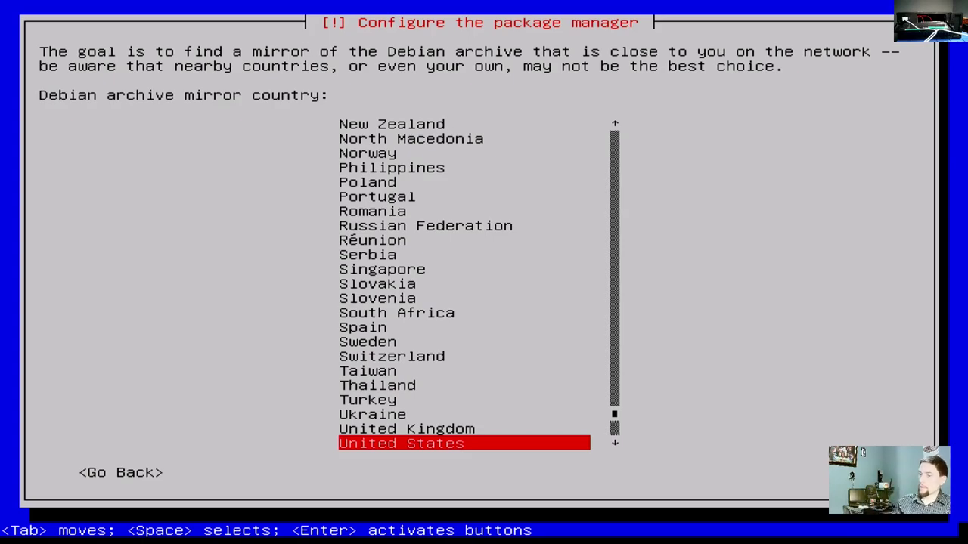
- Use the United States mirror deb.debian.org with no HTTP proxy and let installation finish
{"action": "key", "text": "Return"}
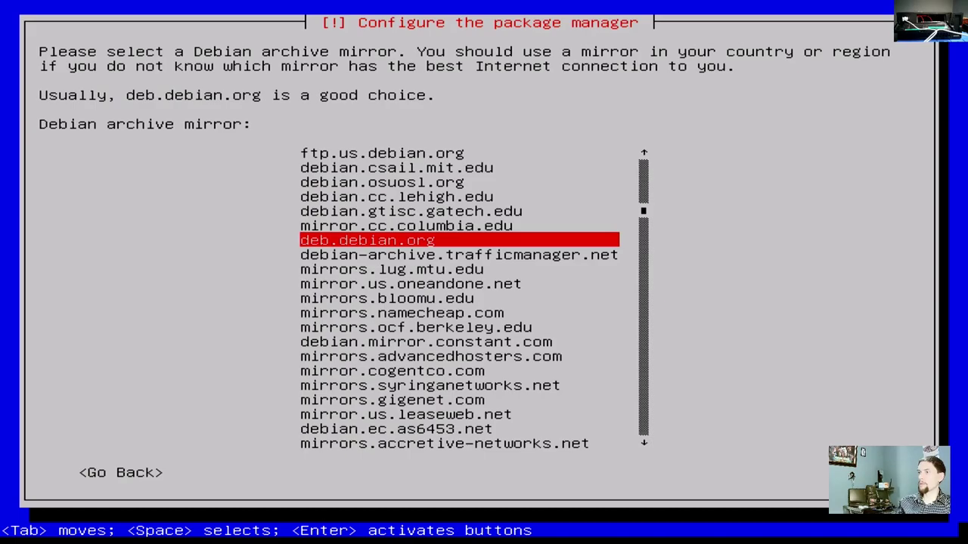
{"action": "key", "text": "Return"}
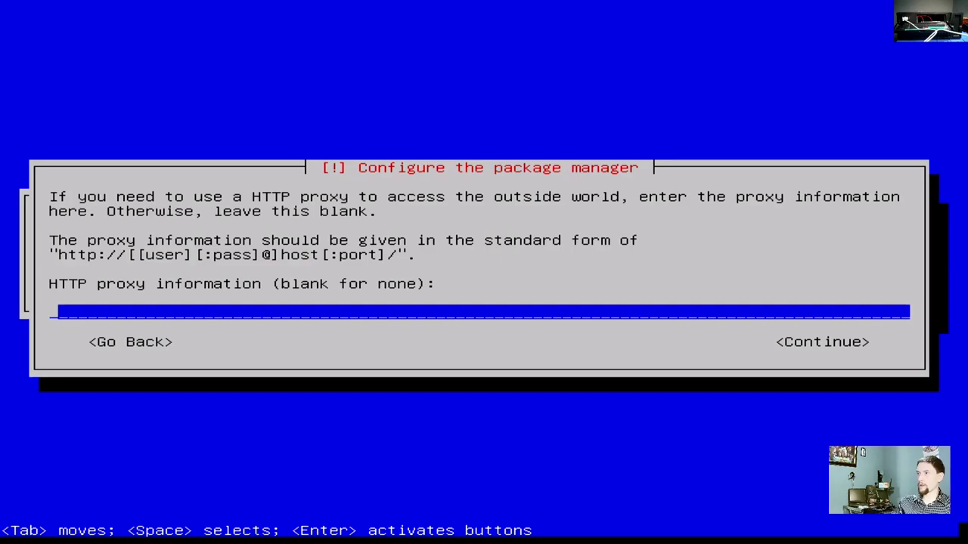
{"action": "key", "text": "Tab"}
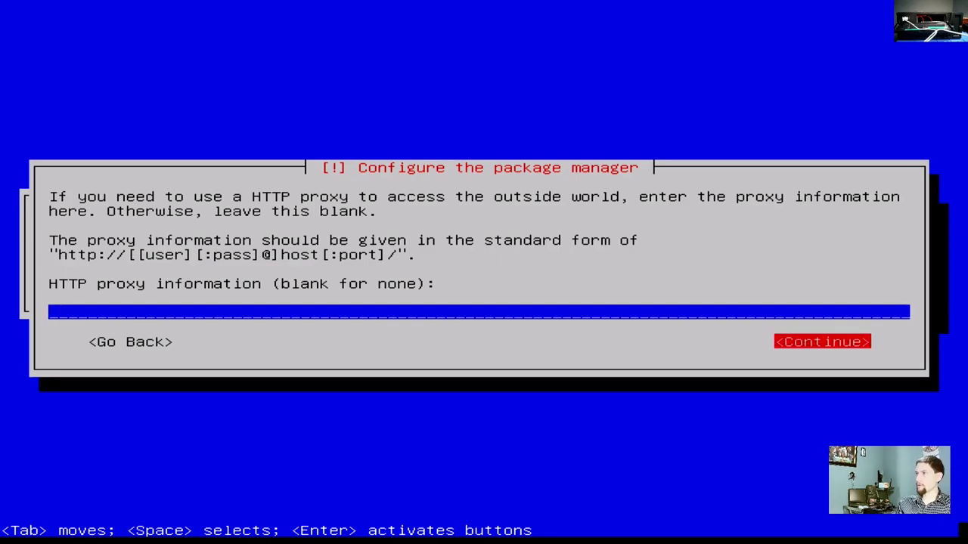
{"action": "key", "text": "Return"}
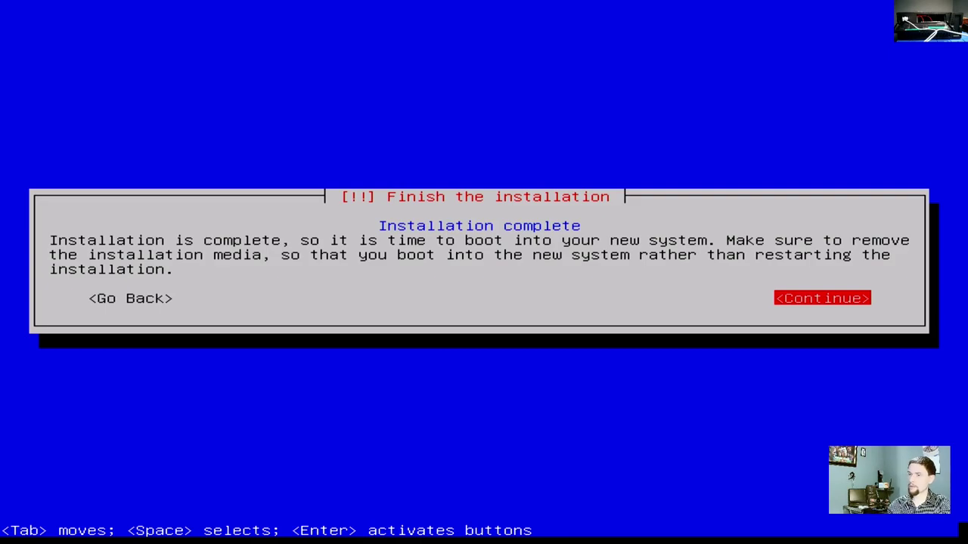
- Finish the installation, reboot, and boot Debian GNU/Linux from the GRUB menu
{"action": "key", "text": "Return"}
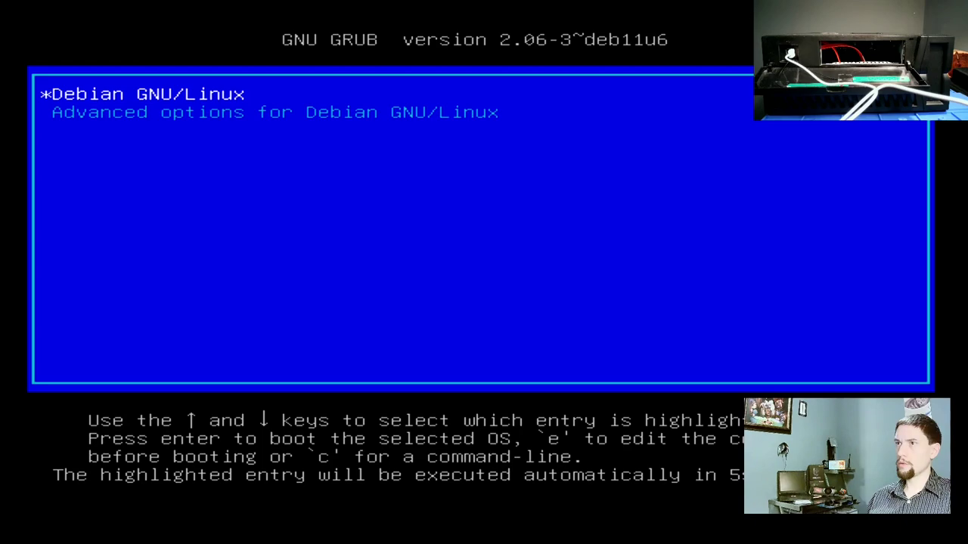
{"action": "key", "text": "Return"}
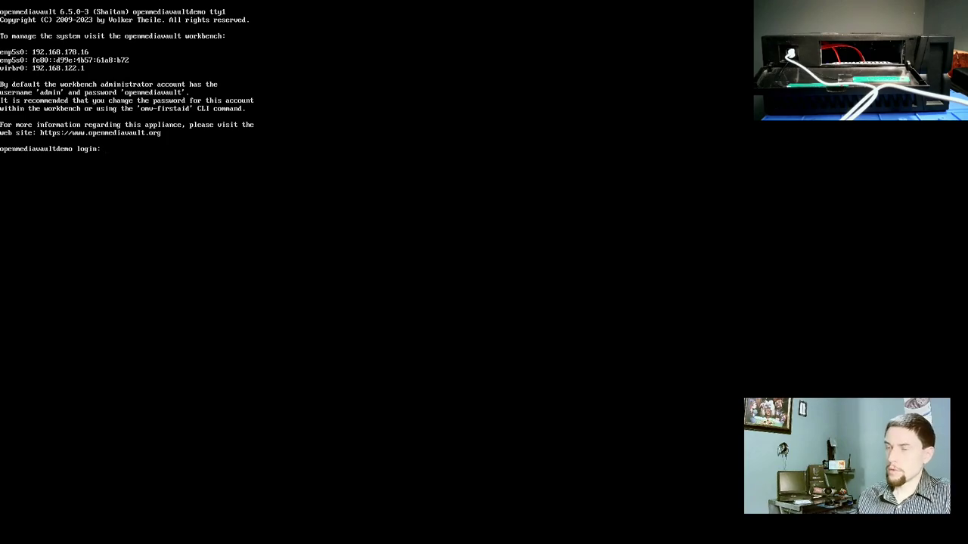
- Log in at the console with the user name and password, then run 'ip address' to list eno1's address
{"action": "type", "text": "za"}
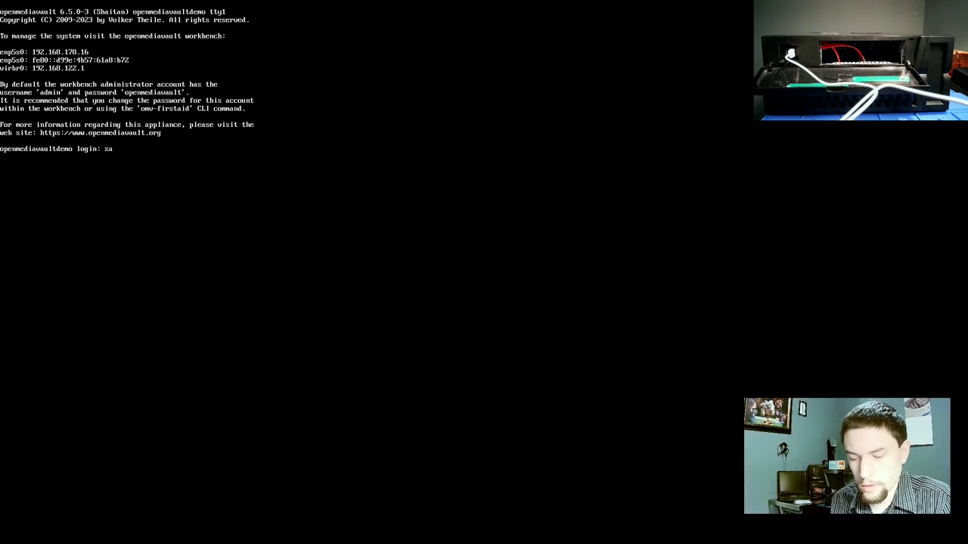
{"action": "type", "text": "ch"}
{"action": "key", "text": "Return"}
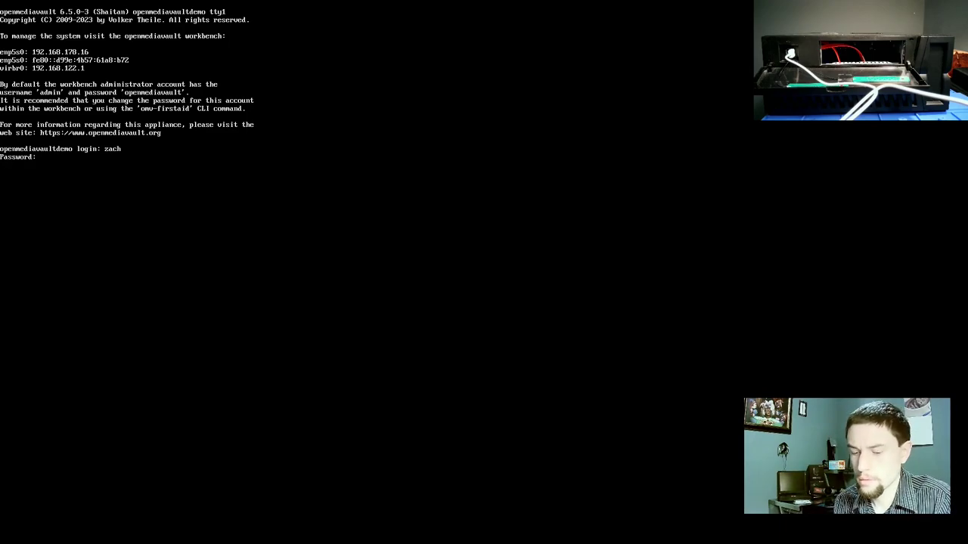
{"action": "key", "text": "Return"}
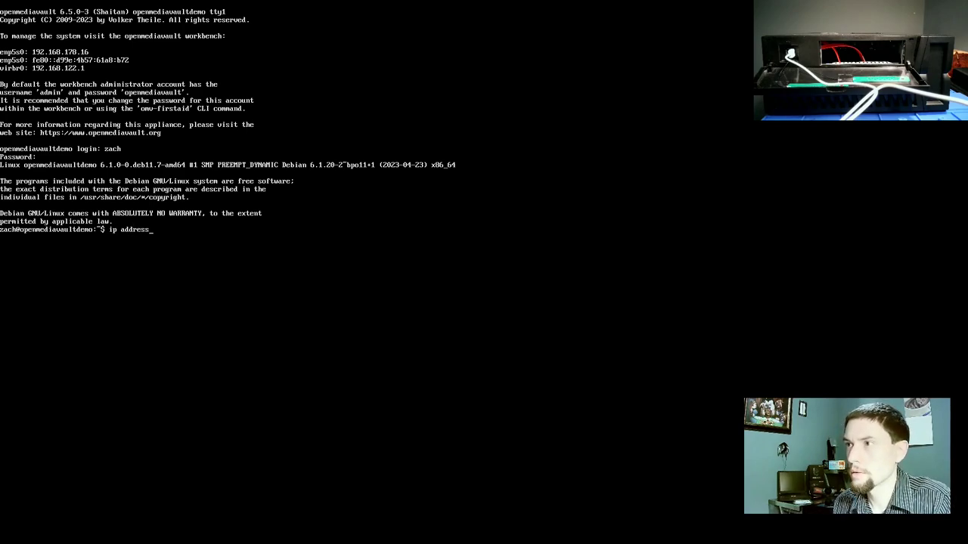
{"action": "key", "text": "Return"}
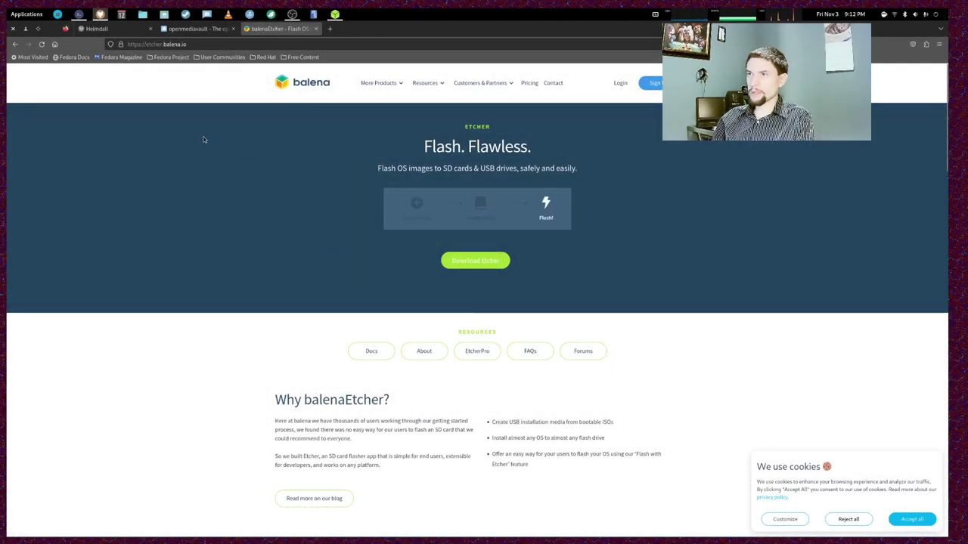
- Load 192.168.1.86 in a new Firefox tab
{"action": "left_click", "coordinate": [329, 29]}
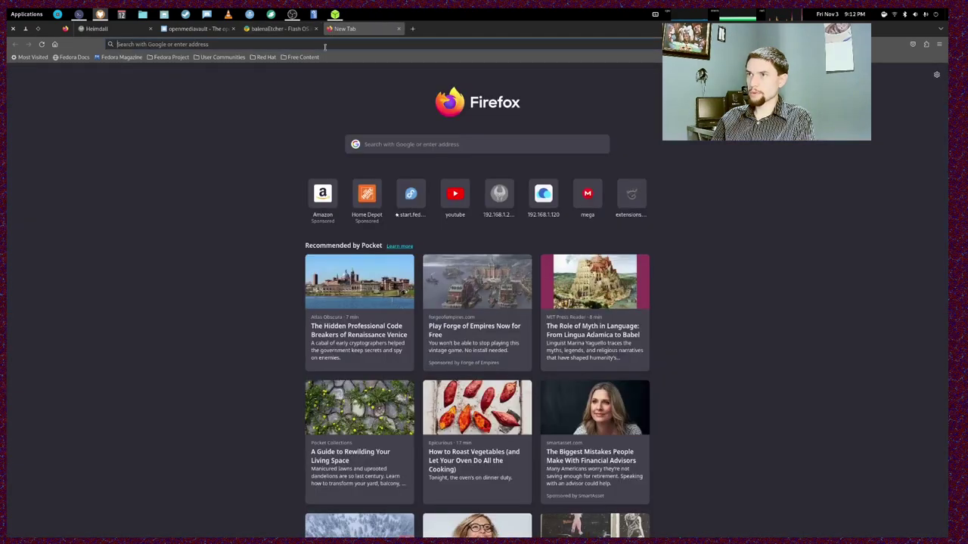
{"action": "left_click", "coordinate": [325, 46]}
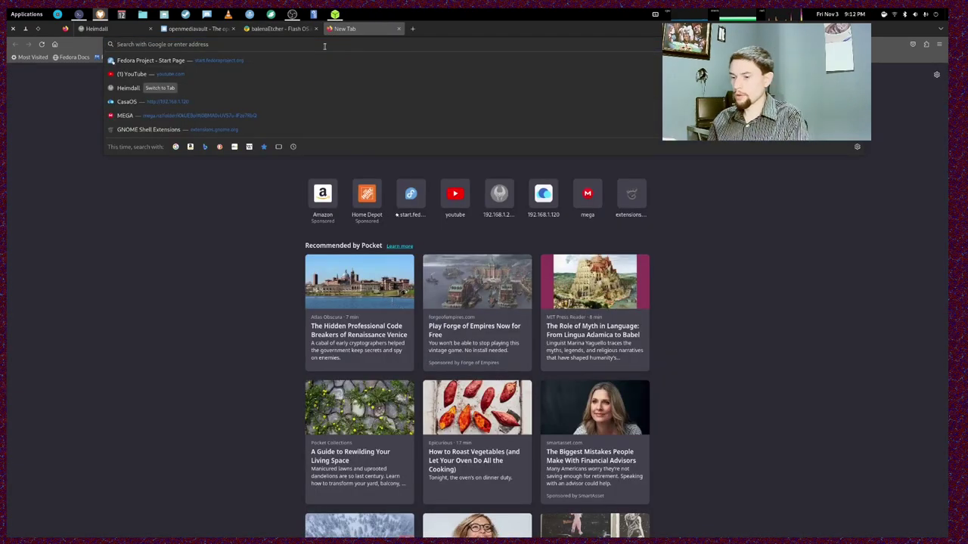
{"action": "type", "text": "192."}
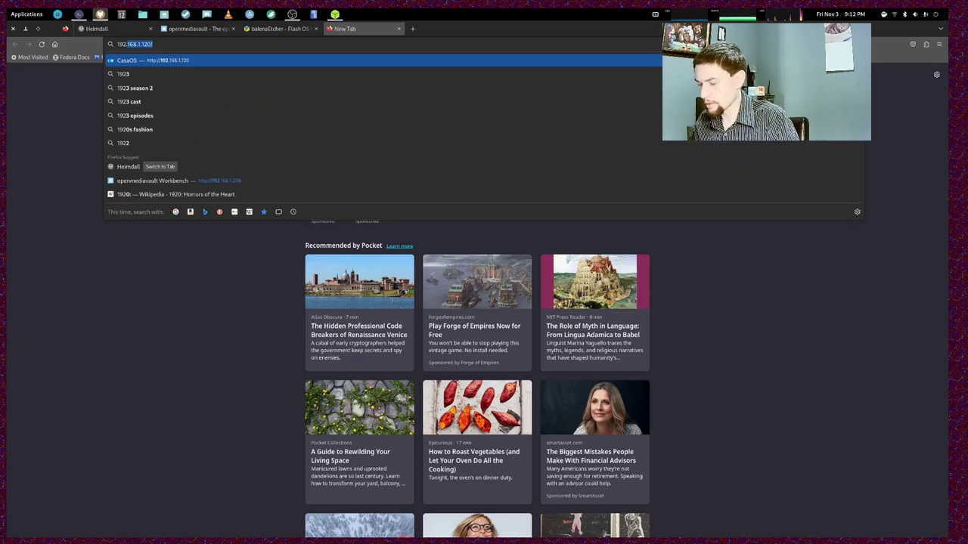
{"action": "type", "text": "168"}
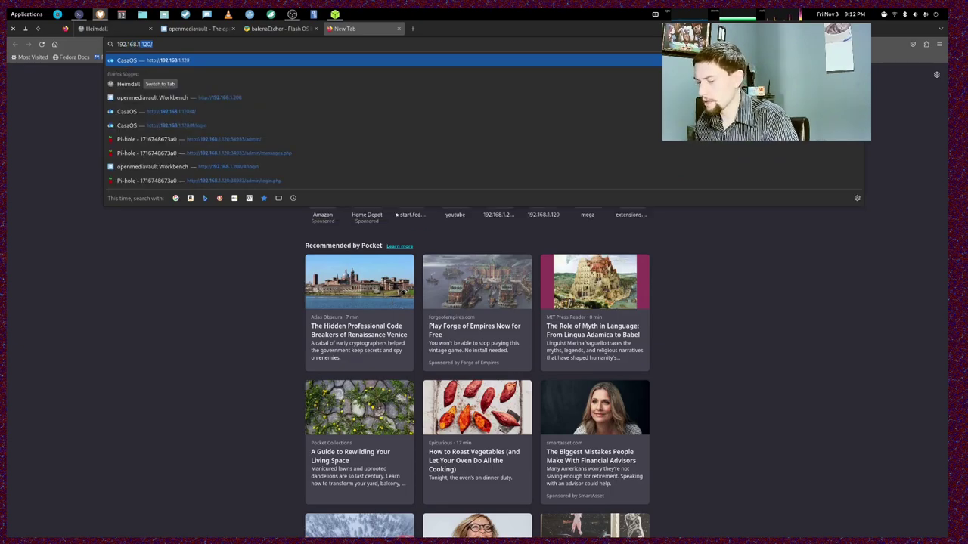
{"action": "type", "text": ".1.86"}
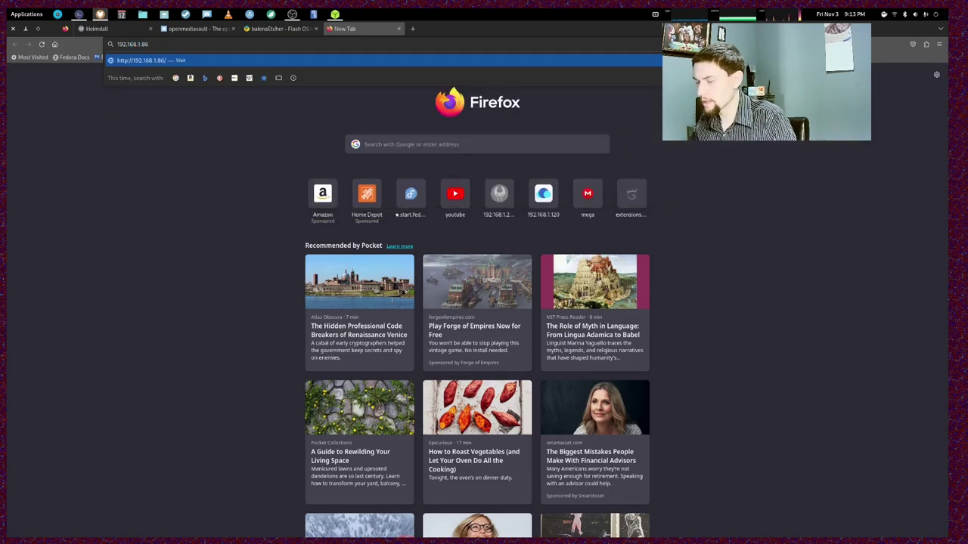
{"action": "key", "text": "Return"}
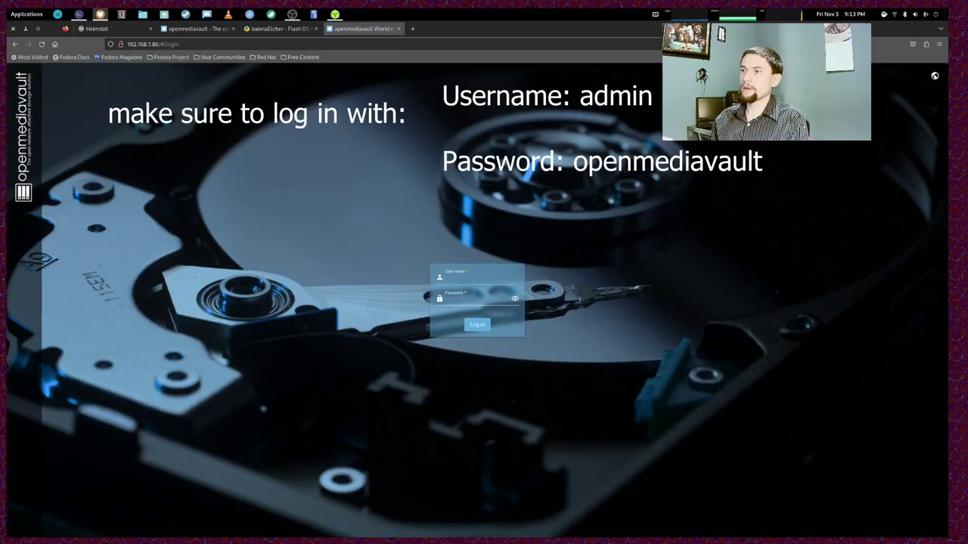
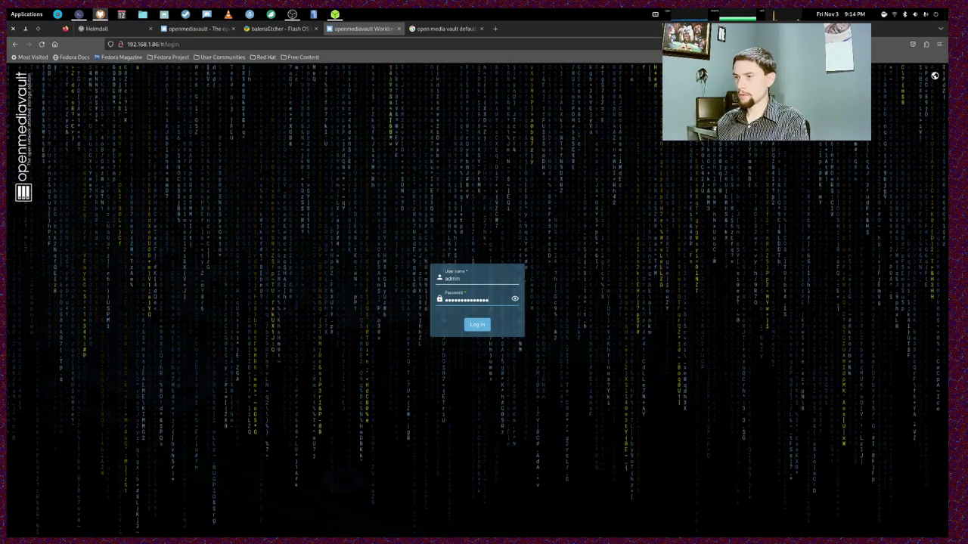
- Sign in to the openmediavault web interface with the admin user name and password
{"action": "key", "text": "Return"}
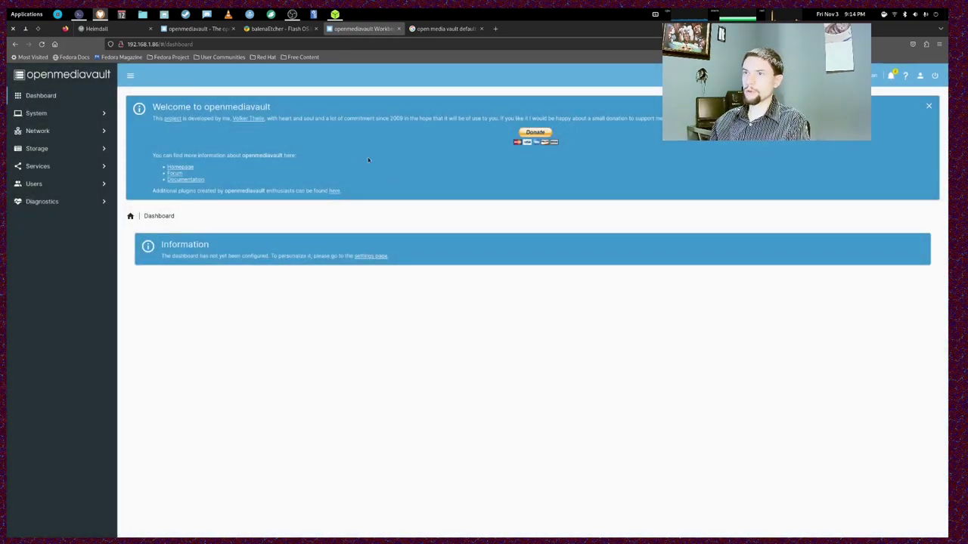
- Dismiss the welcome message and confirm upgrading all pending packages
{"action": "left_click", "coordinate": [929, 106]}
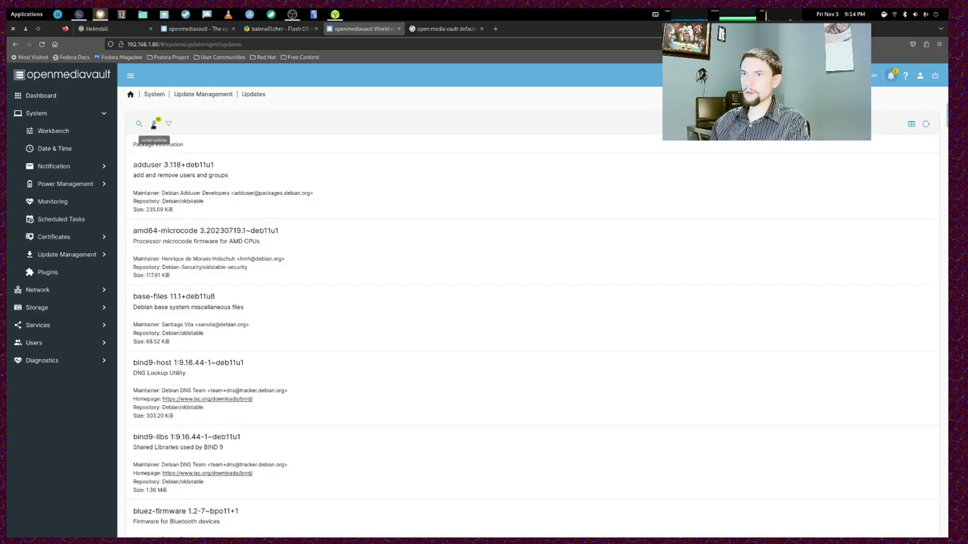
{"action": "left_click", "coordinate": [155, 124]}
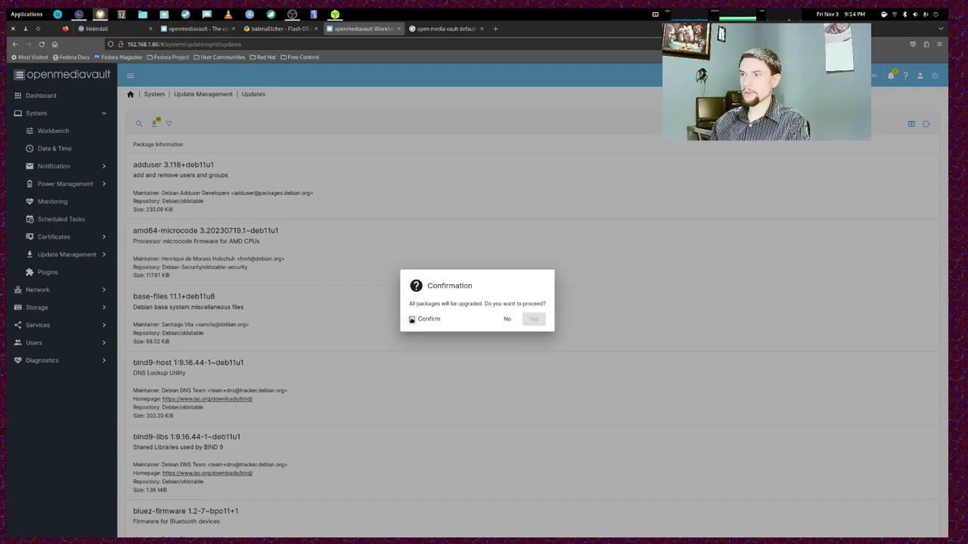
{"action": "left_click", "coordinate": [412, 319]}
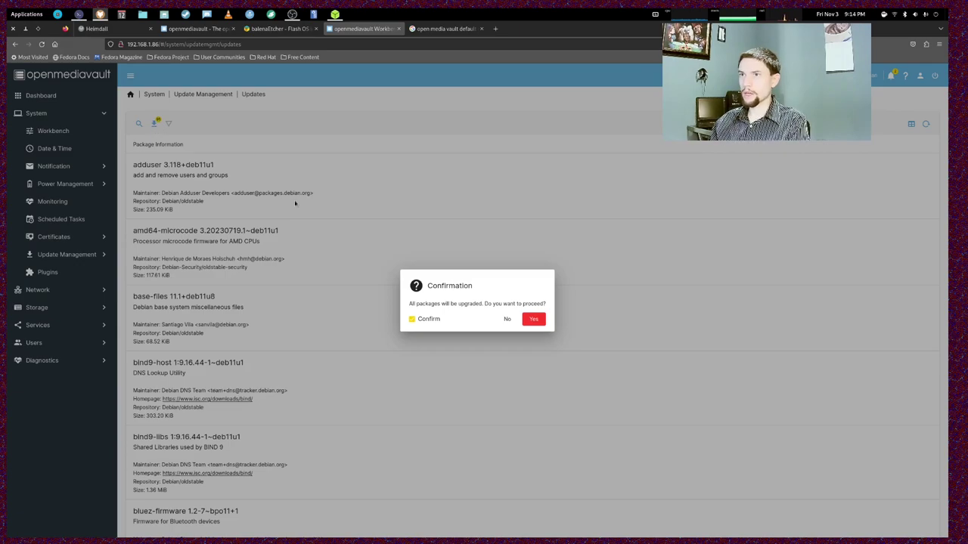
{"action": "left_click", "coordinate": [533, 319]}
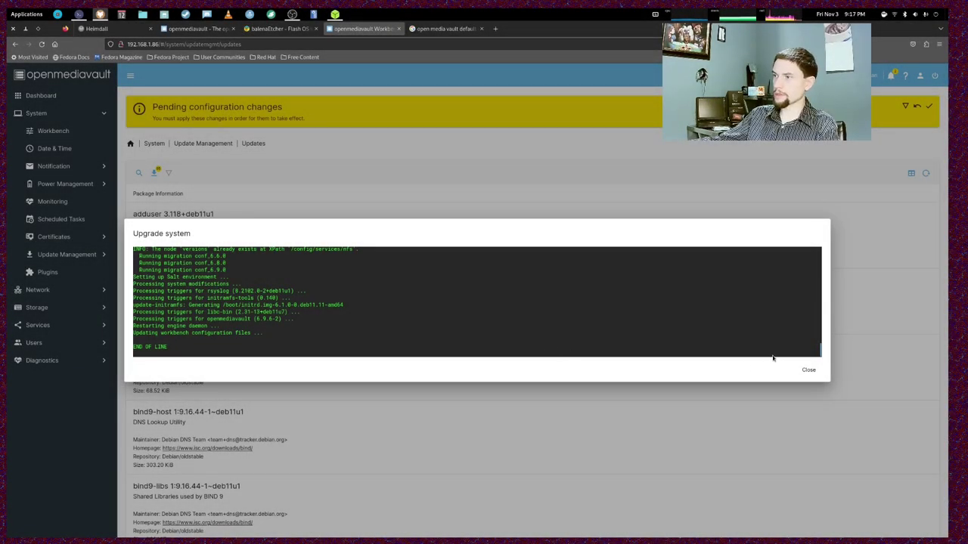
- Close the finished upgrade output and confirm applying the pending configuration changes
{"action": "left_click", "coordinate": [807, 370]}
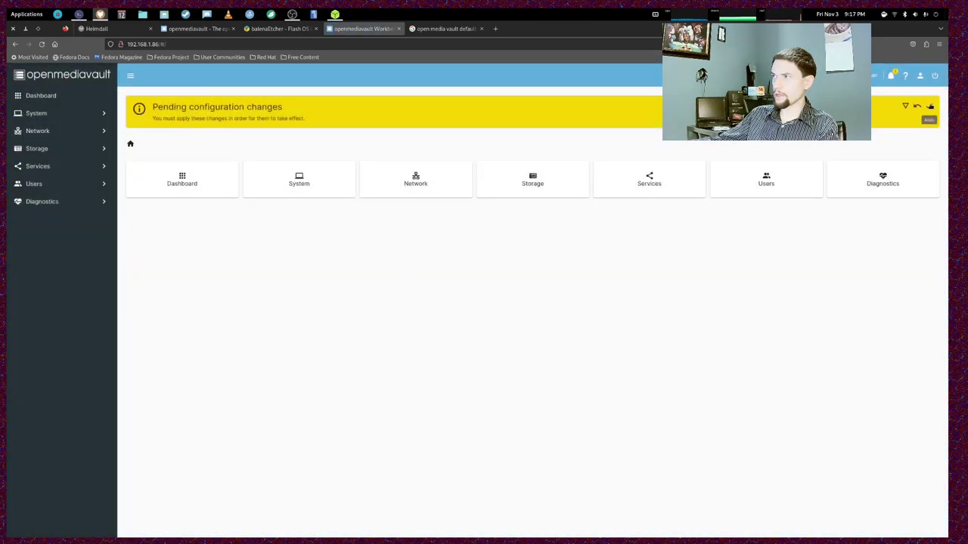
{"action": "left_click", "coordinate": [930, 107]}
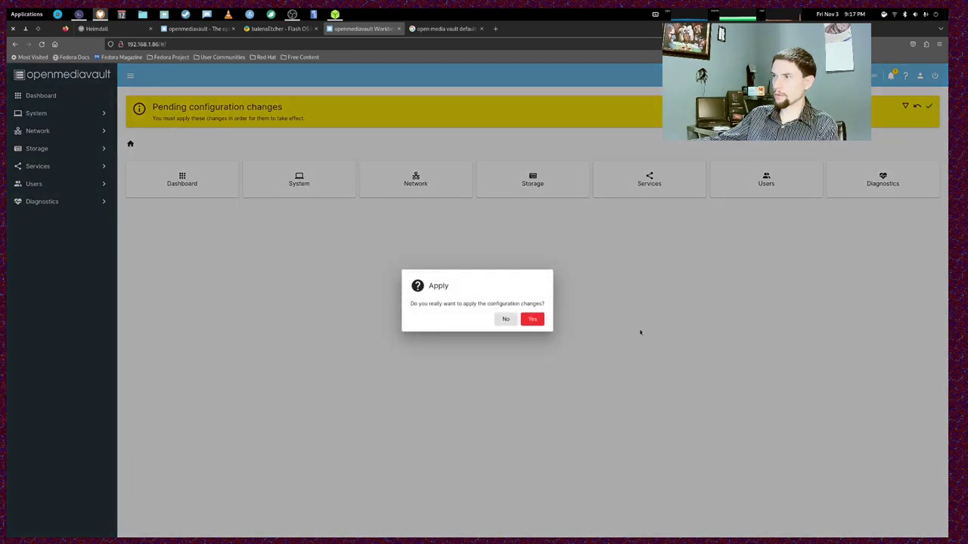
{"action": "left_click", "coordinate": [540, 319]}
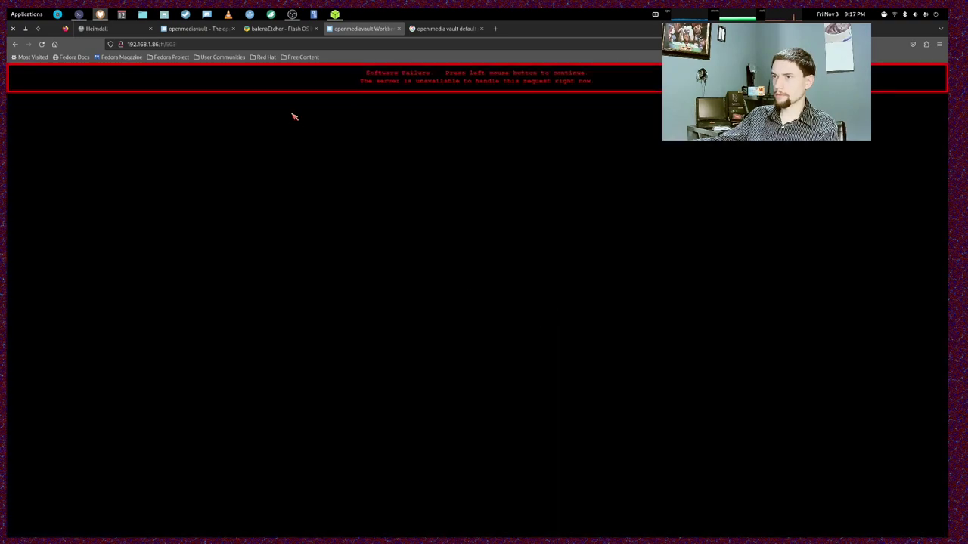
- Continue past the Software Failure page until the home page loads
{"action": "left_click", "coordinate": [294, 119]}
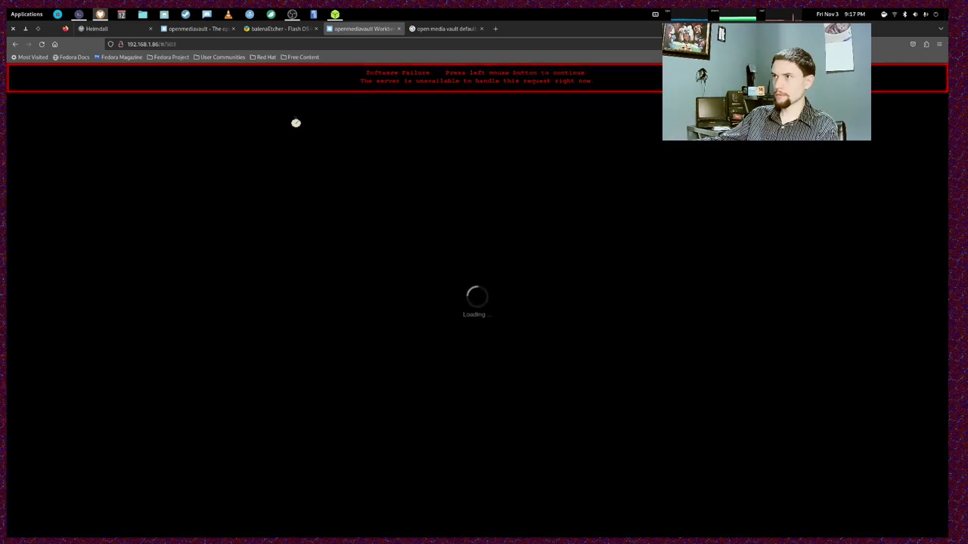
{"action": "left_click", "coordinate": [293, 119]}
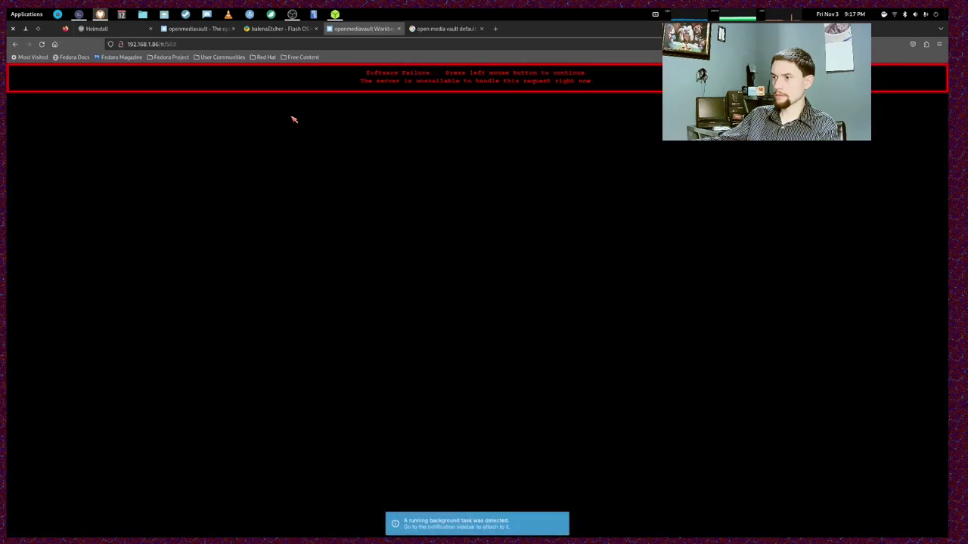
{"action": "left_click", "coordinate": [294, 120]}
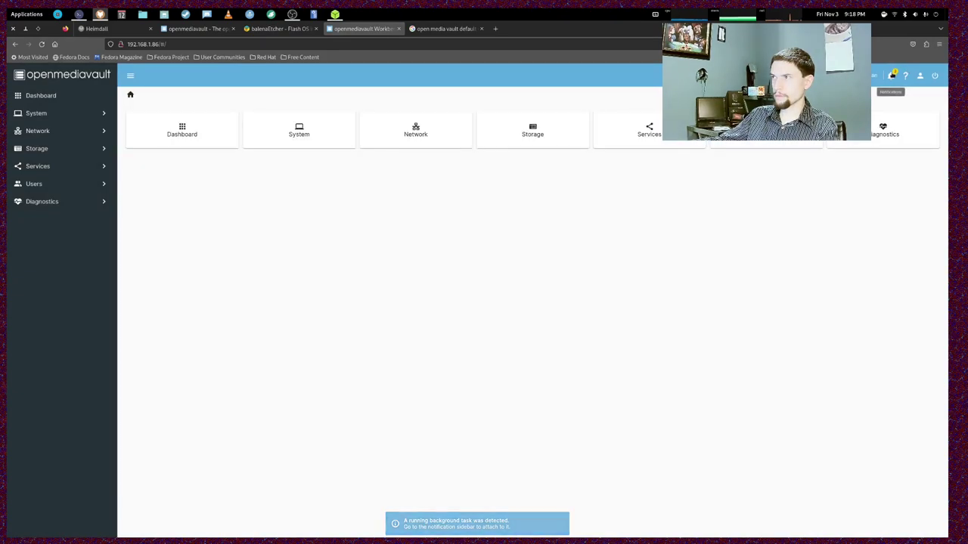
- Check the notifications, then reboot the server from the Power menu with confirmation
{"action": "left_click", "coordinate": [891, 75]}
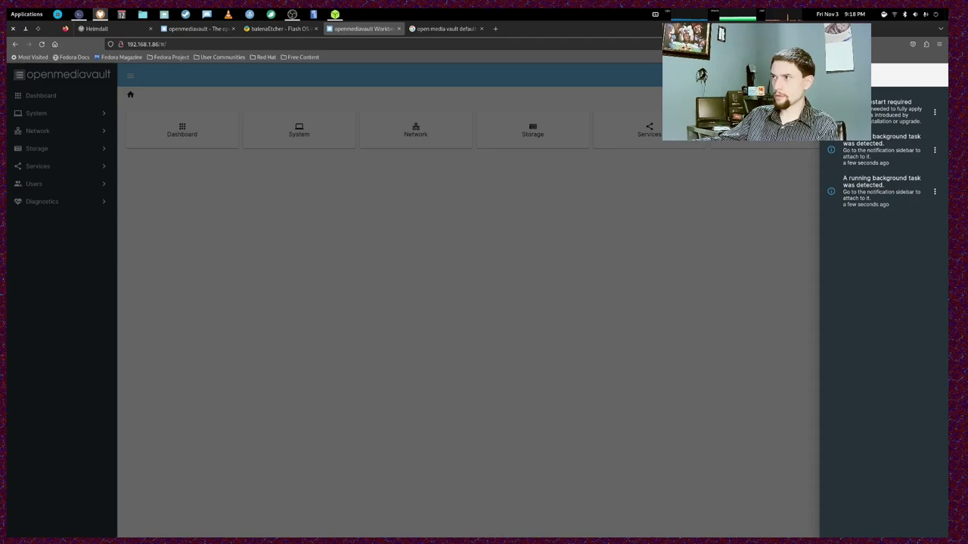
{"action": "key", "text": "Escape"}
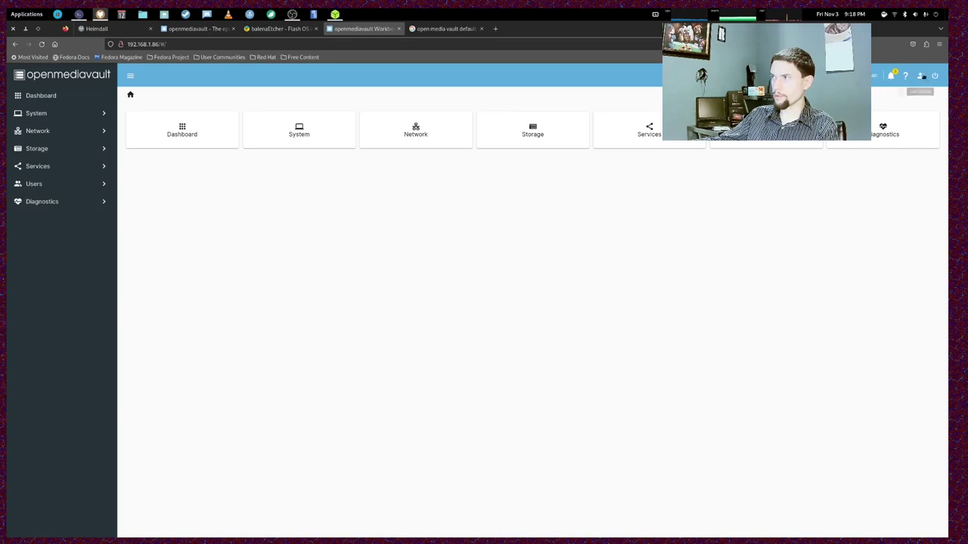
{"action": "left_click", "coordinate": [934, 77]}
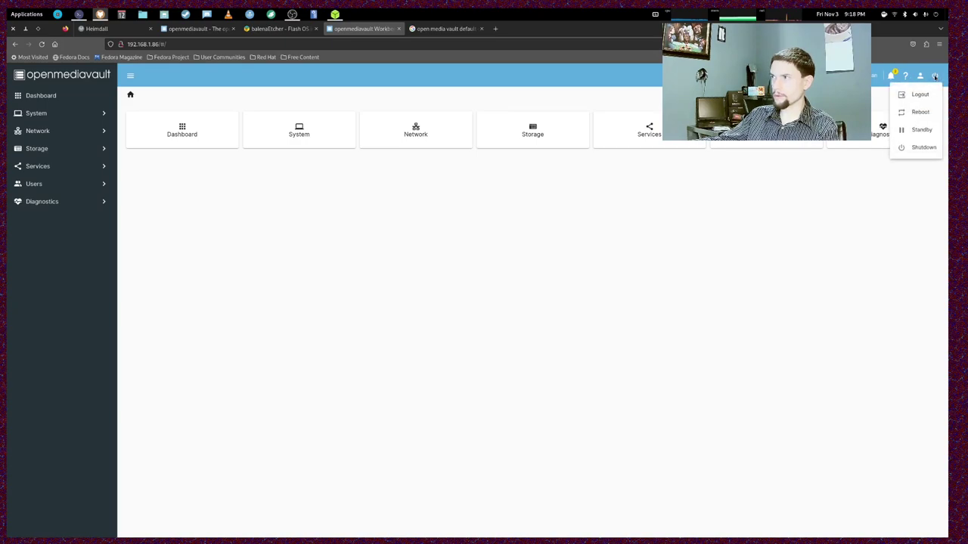
{"action": "left_click", "coordinate": [927, 112]}
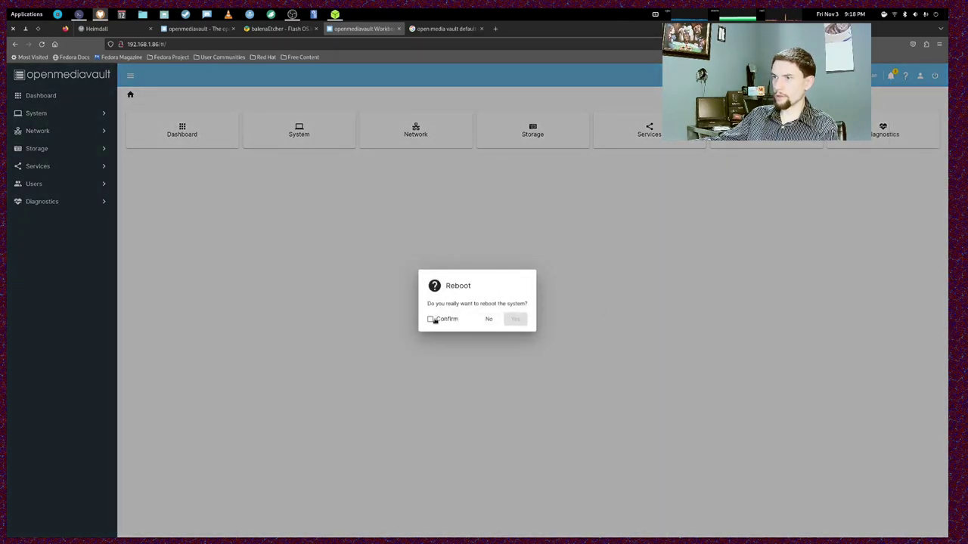
{"action": "left_click", "coordinate": [430, 319]}
{"action": "left_click", "coordinate": [519, 319]}
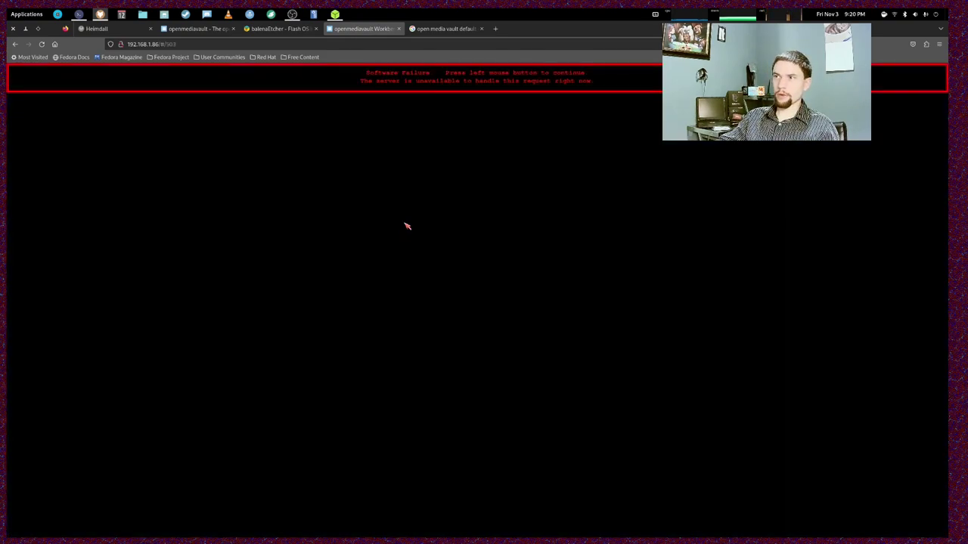
- Continue from the error page and sign in again with the admin account's credentials
{"action": "left_click", "coordinate": [403, 224]}
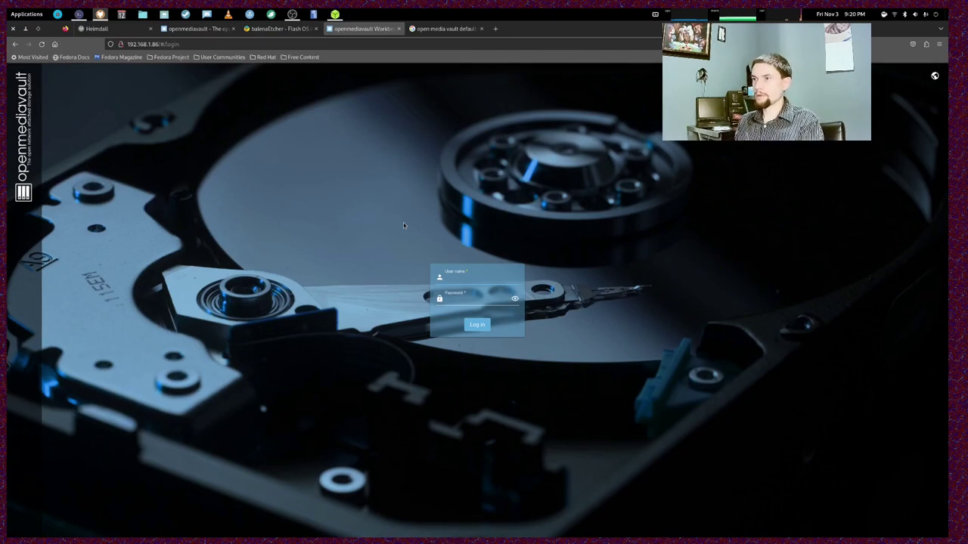
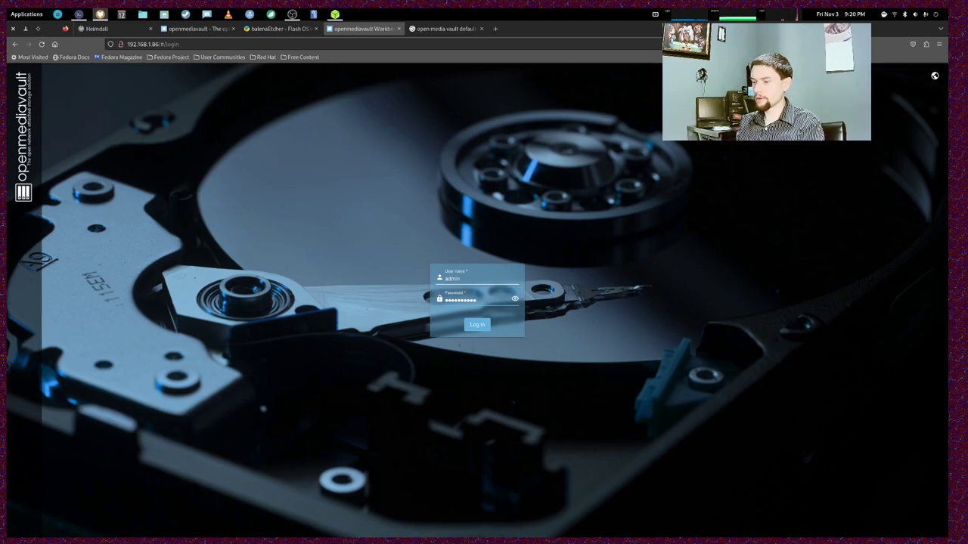
{"action": "key", "text": "Return"}
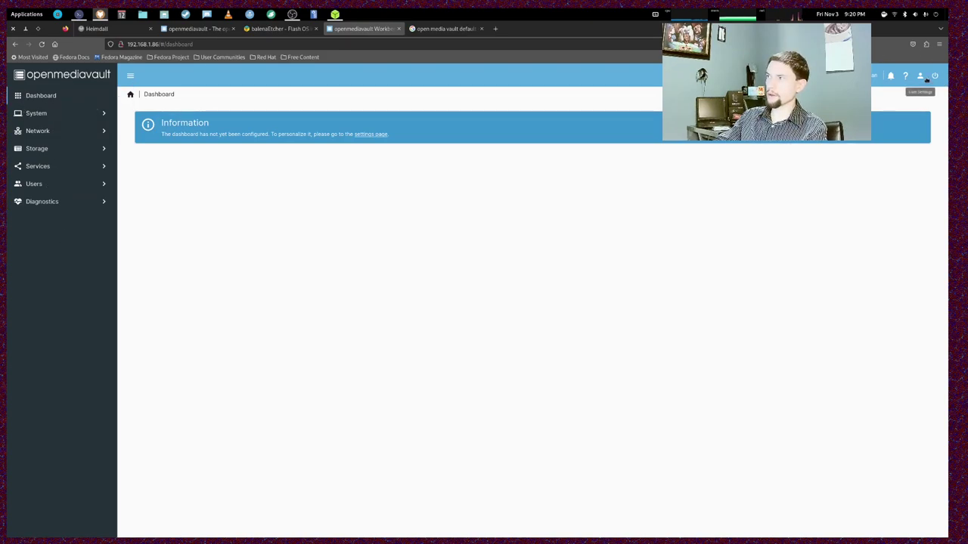
- Enable all dashboard widgets, including CPU, memory, network, S.M.A.R.T., services and system information, and save
{"action": "left_click", "coordinate": [370, 134]}
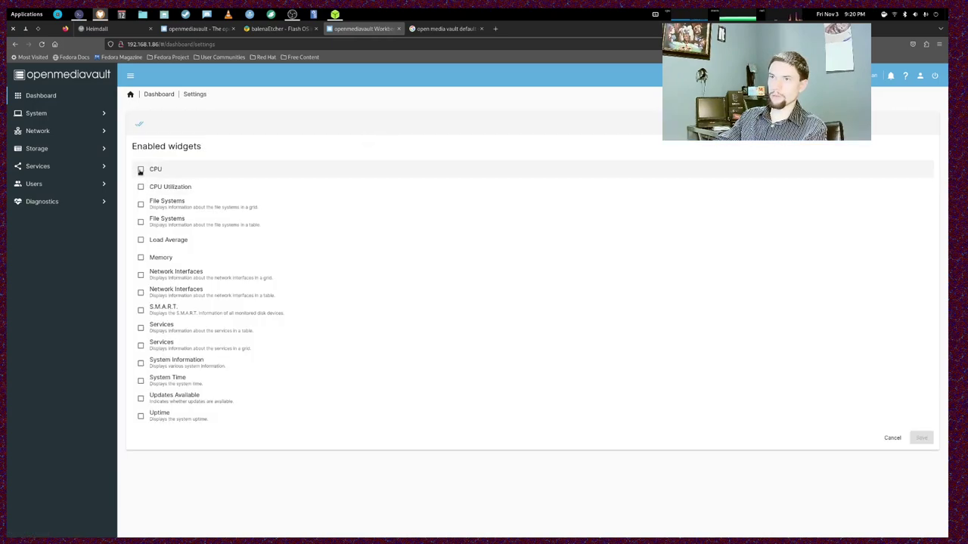
{"action": "left_click", "coordinate": [141, 169]}
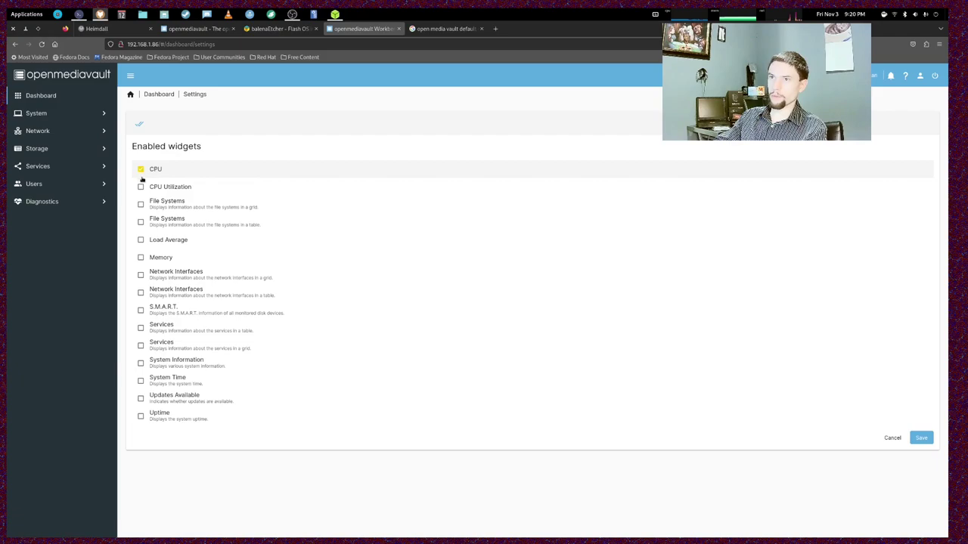
{"action": "left_click", "coordinate": [139, 125]}
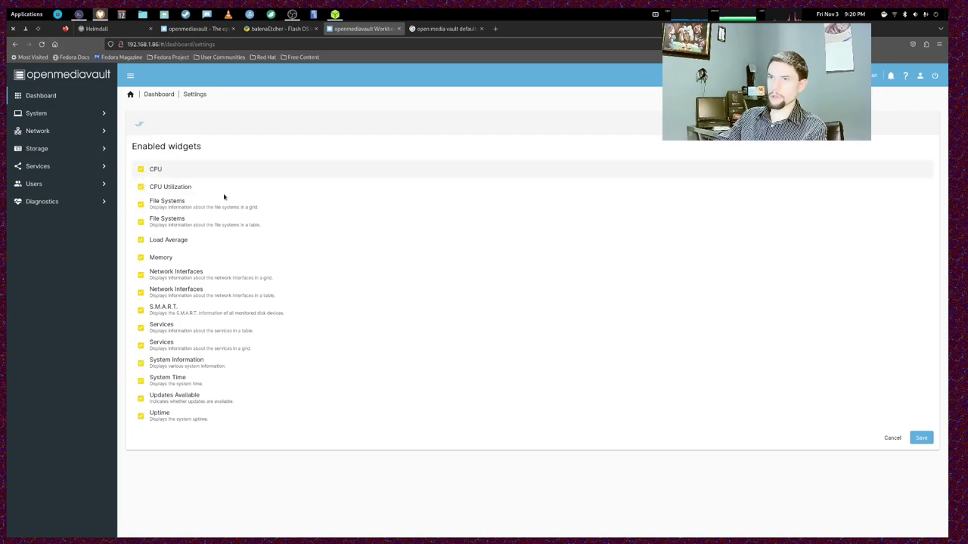
{"action": "left_click", "coordinate": [922, 438]}
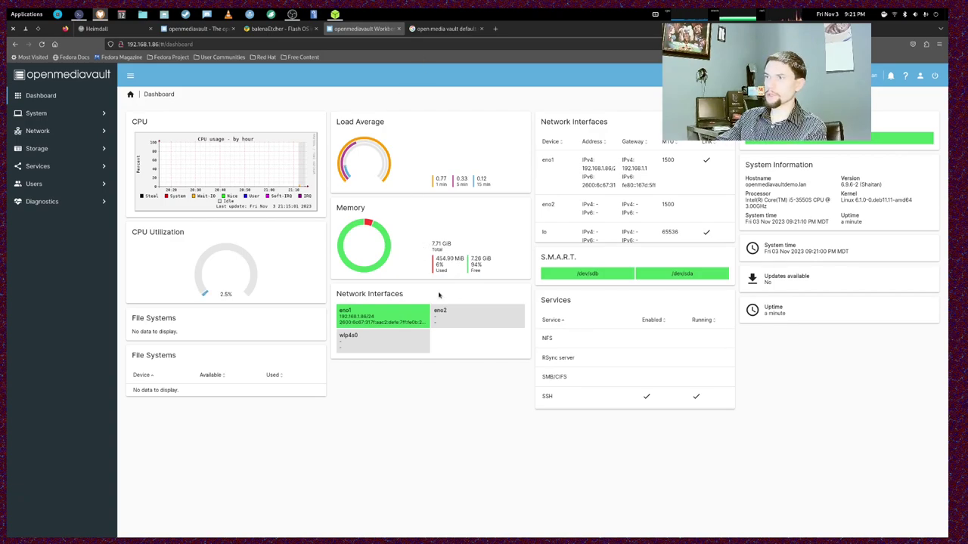
{"action": "mouse_move", "coordinate": [464, 317]}
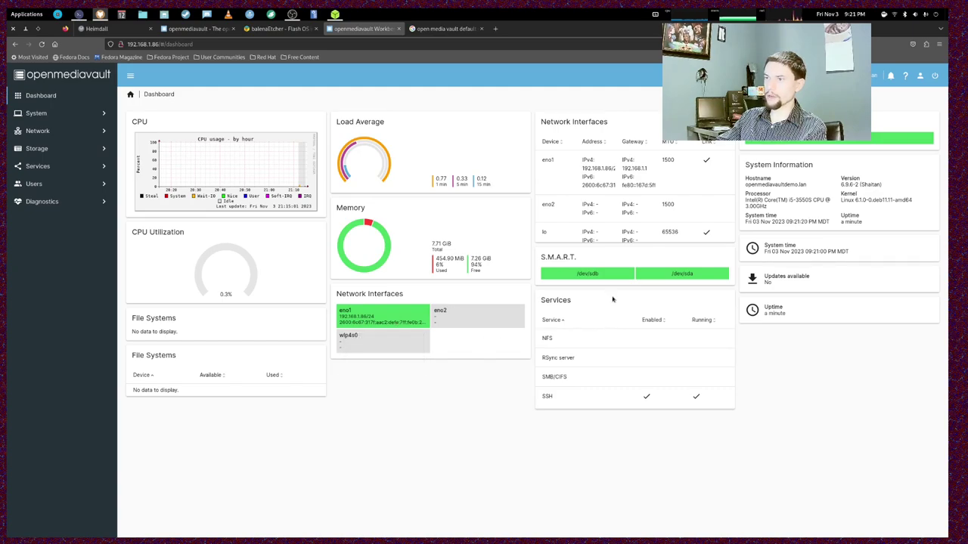
{"action": "scroll", "coordinate": [627, 199], "scroll_direction": "down", "scroll_amount": 2}
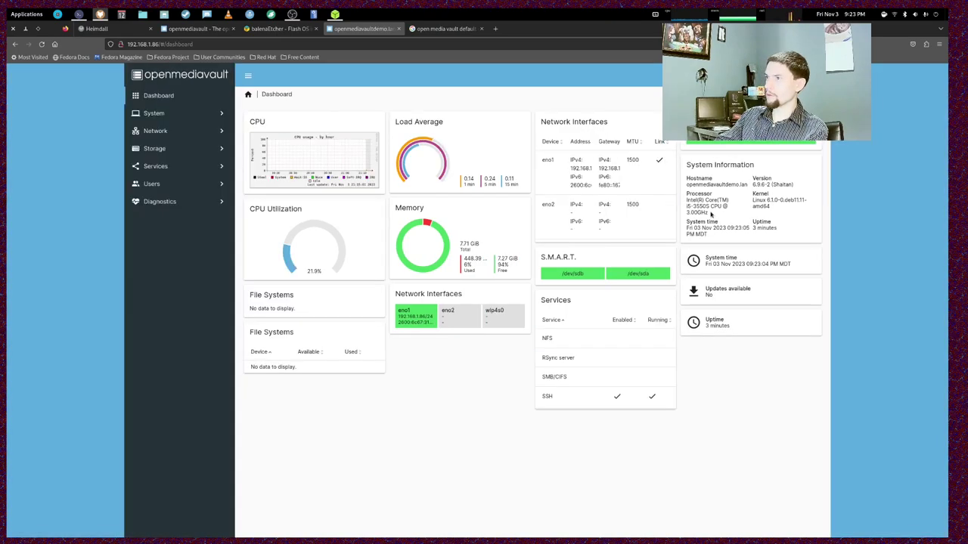
{"action": "mouse_move", "coordinate": [695, 212]}
{"action": "left_mouse_down"}
{"action": "mouse_move", "coordinate": [708, 213]}
{"action": "mouse_move", "coordinate": [687, 200]}
{"action": "left_mouse_up"}
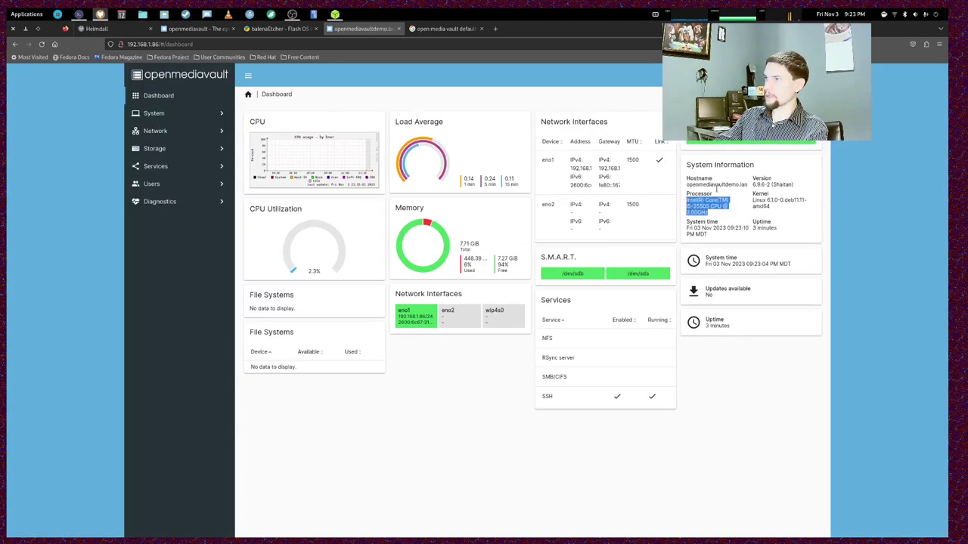